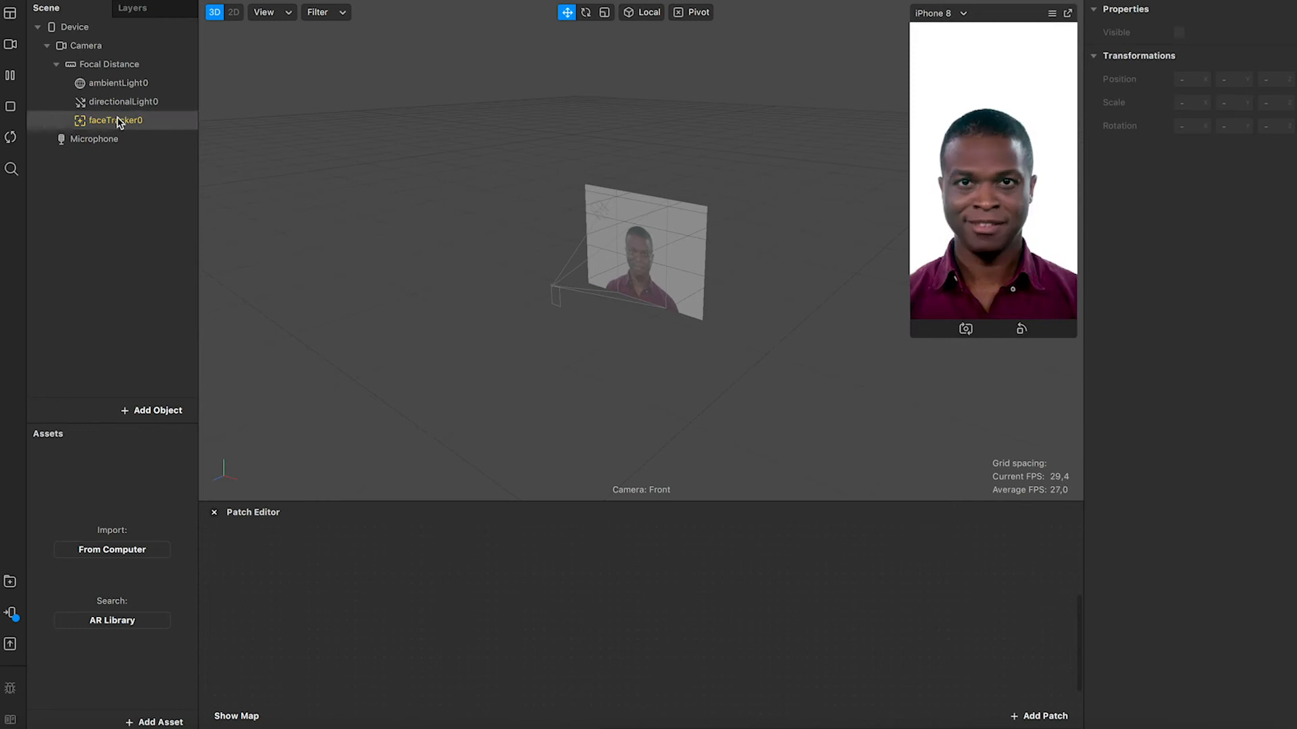
# Insert a plane object into the scene.
pyautogui.click(99, 120)
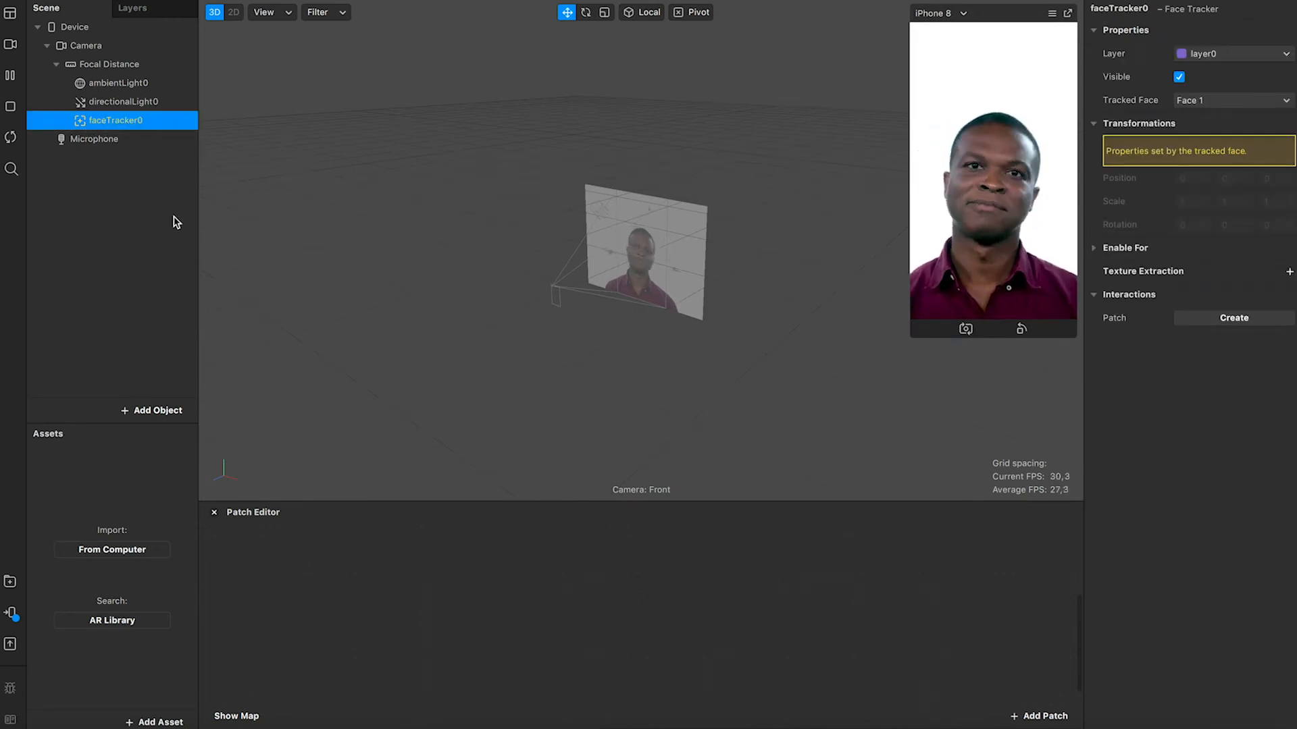
pyautogui.click(144, 201)
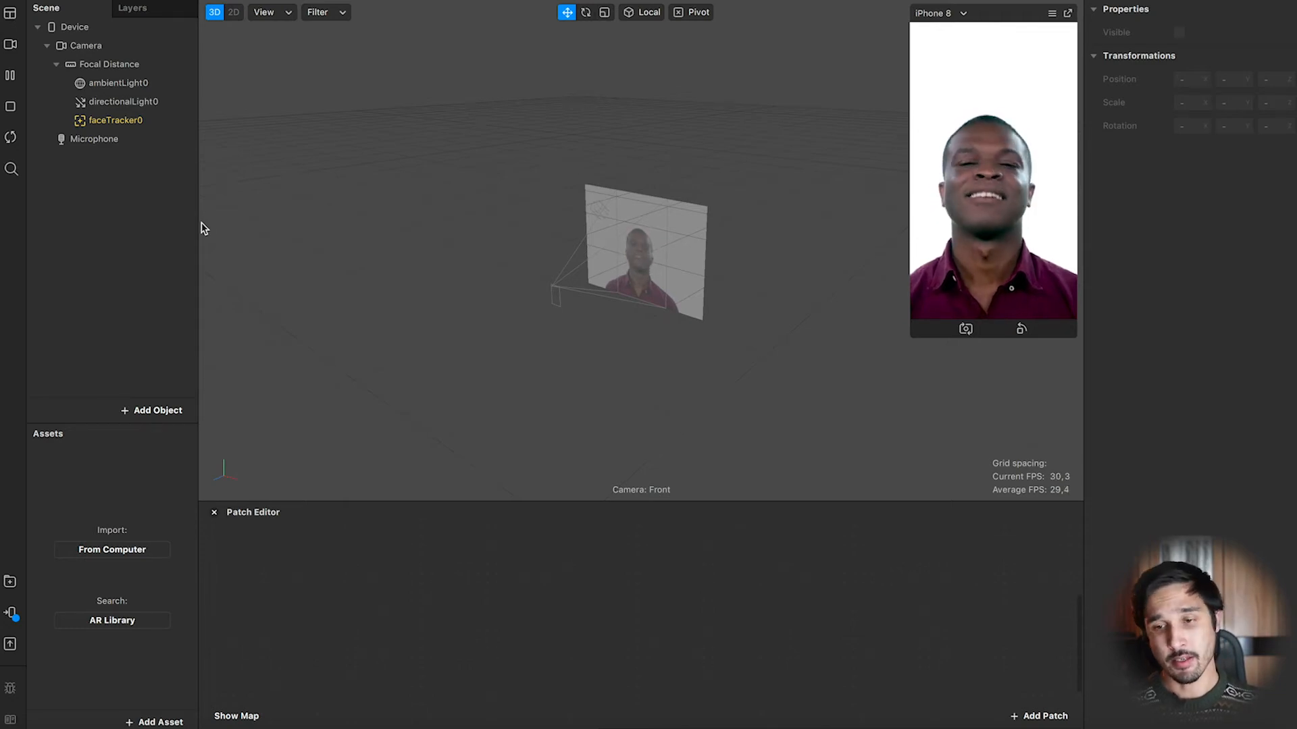
pyautogui.click(154, 410)
pyautogui.click(71, 267)
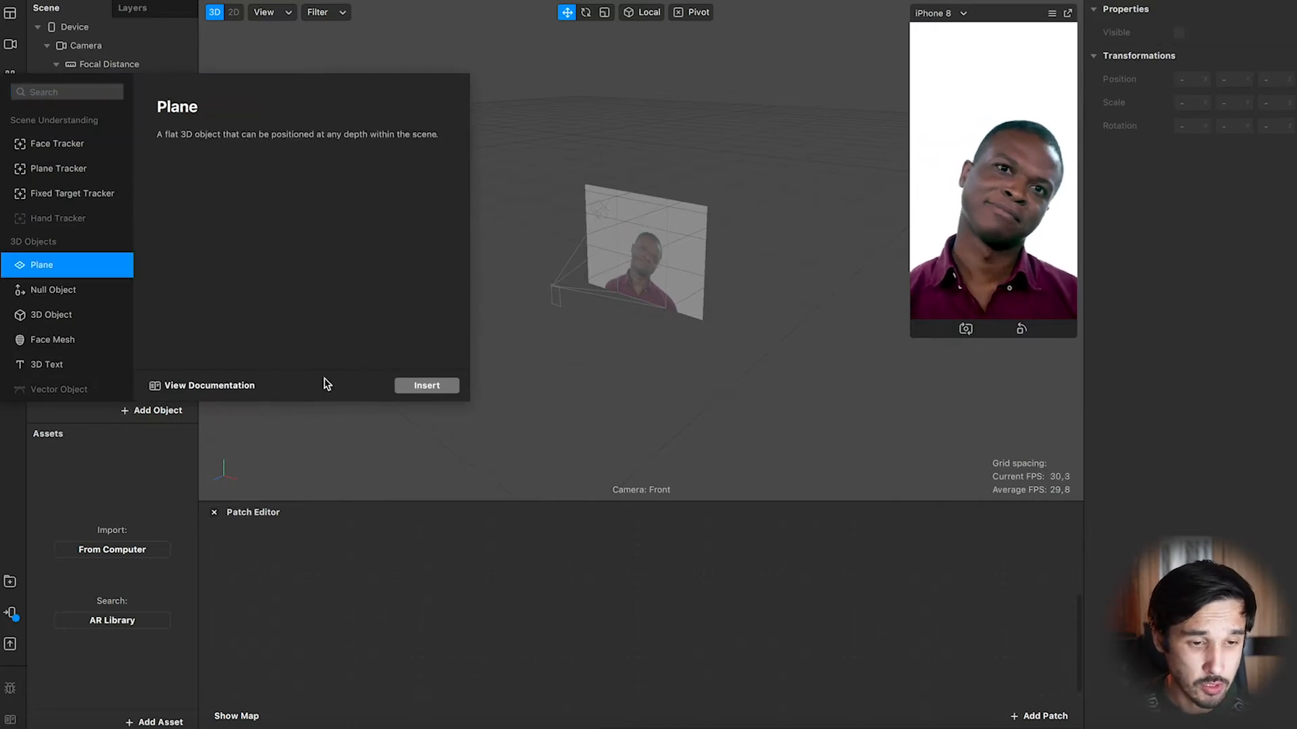
pyautogui.click(427, 385)
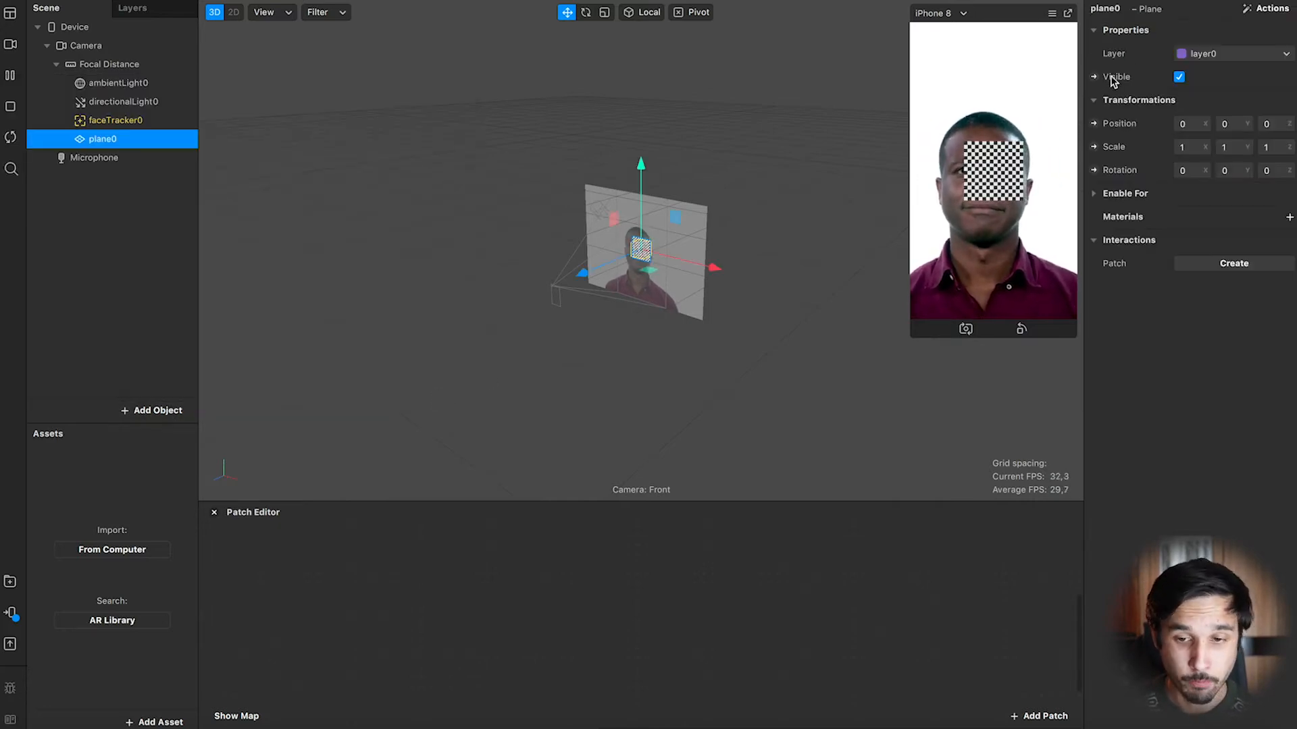
# Insert two more plane objects into the scene.
pyautogui.click(143, 409)
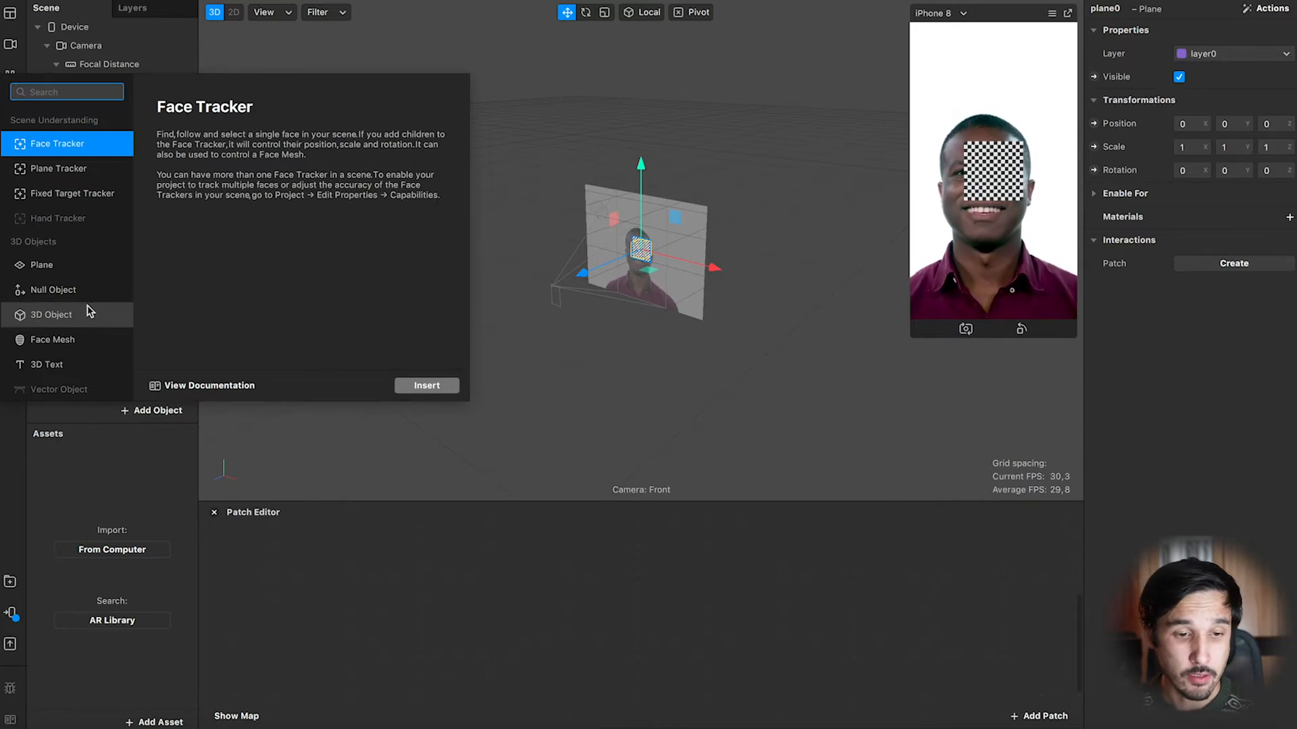
pyautogui.click(68, 264)
pyautogui.click(427, 385)
pyautogui.click(154, 410)
pyautogui.click(74, 269)
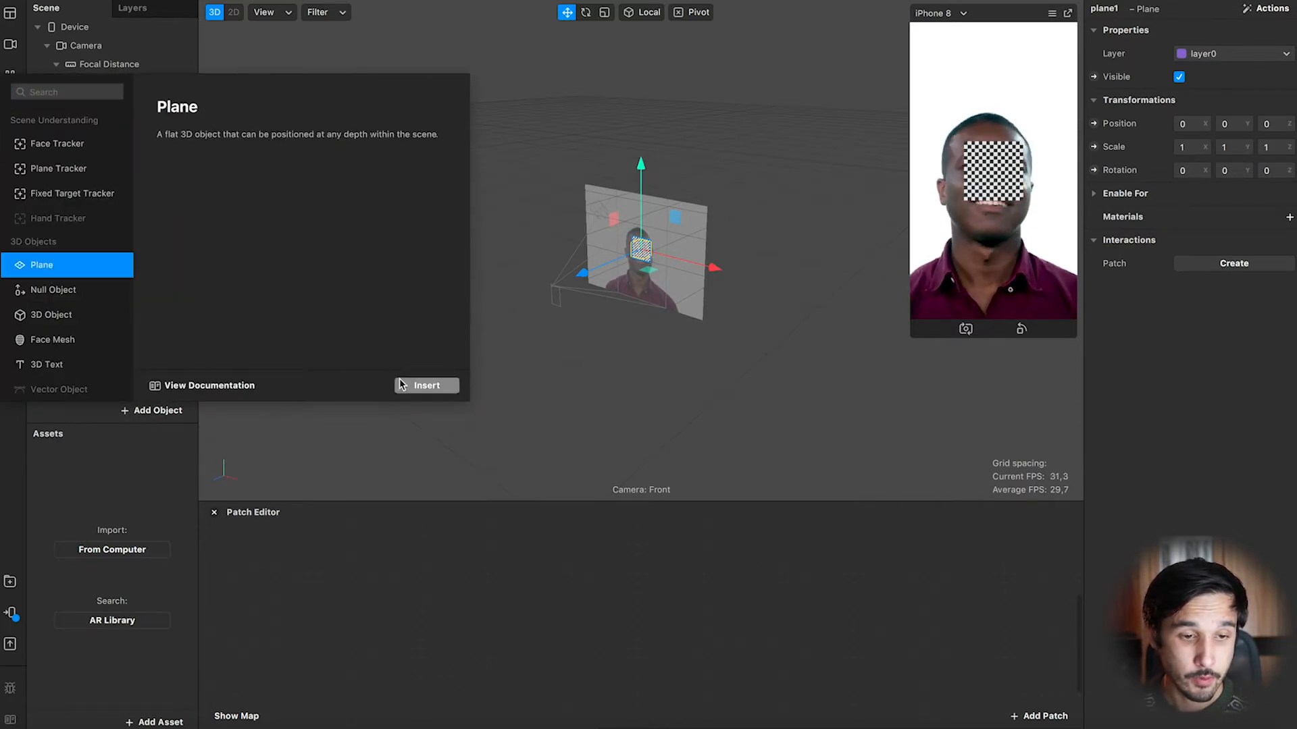
pyautogui.click(427, 385)
pyautogui.click(122, 270)
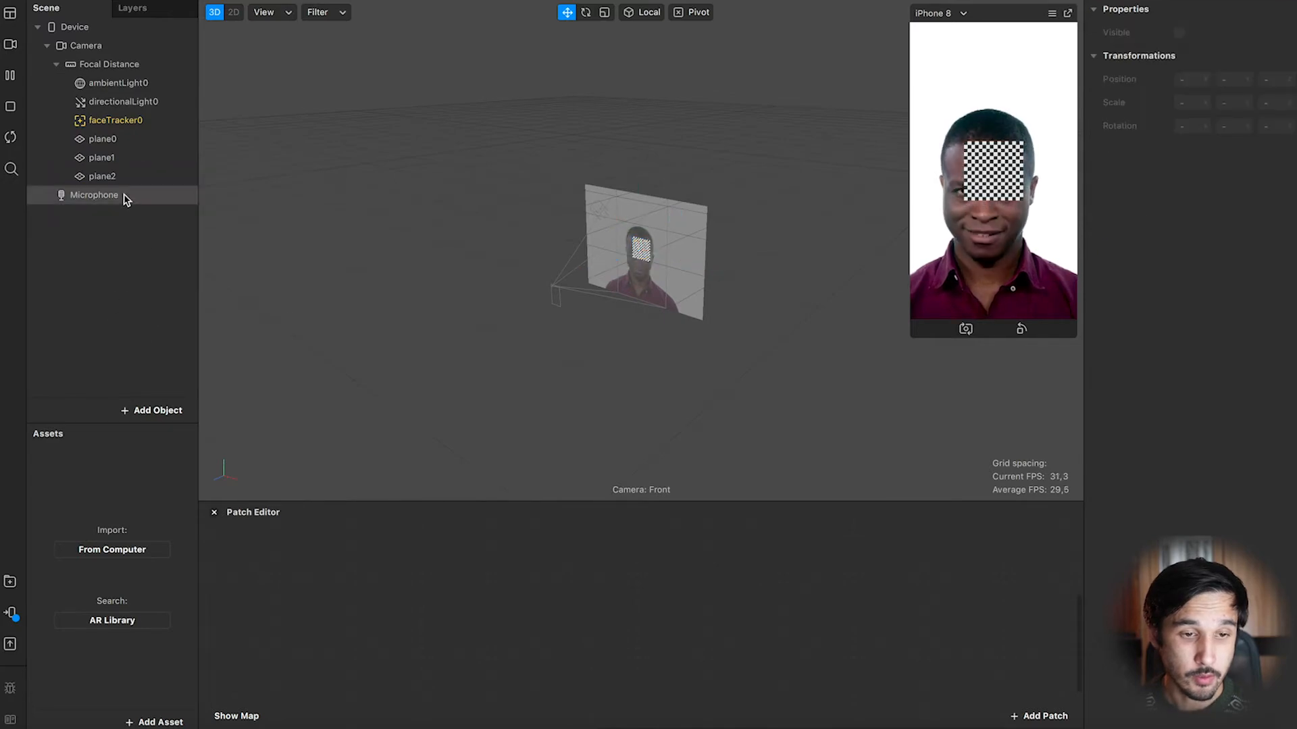
# Insert a fourth plane object into the scene.
pyautogui.click(157, 410)
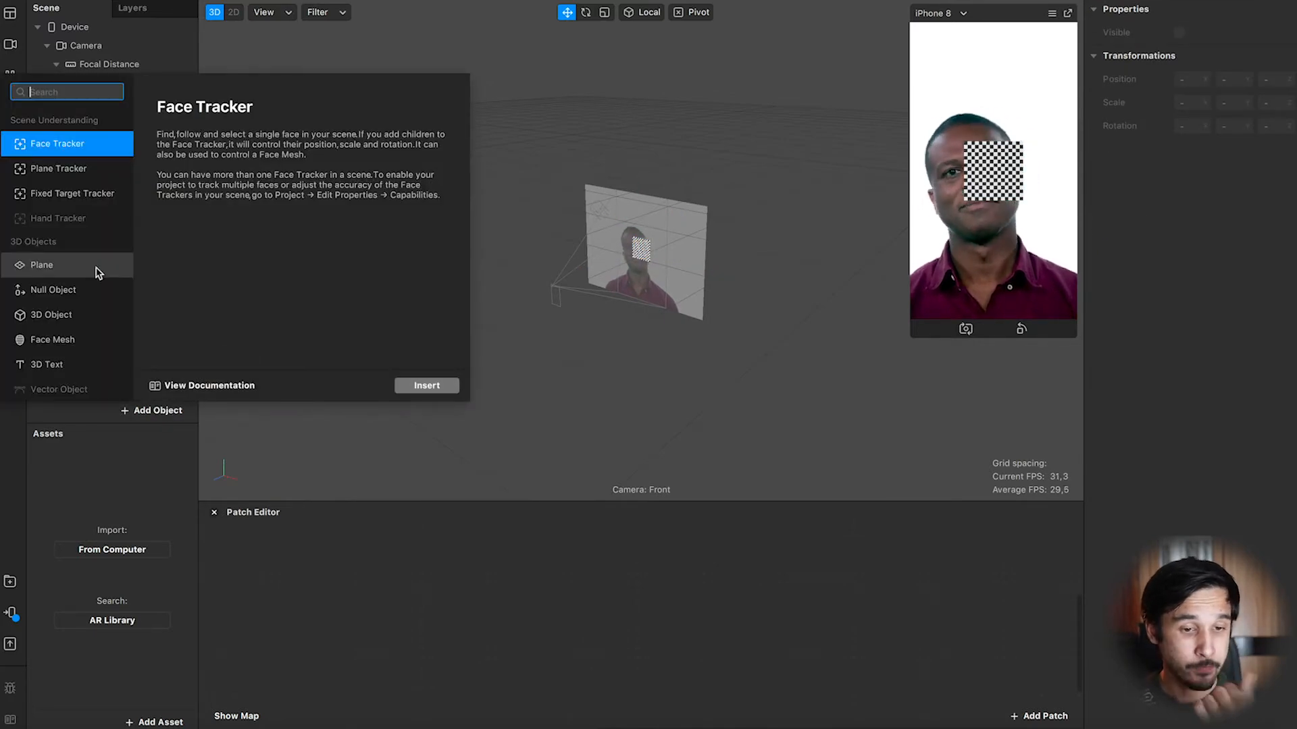
pyautogui.click(74, 266)
pyautogui.click(431, 385)
pyautogui.click(128, 297)
# Create a new material for plane0 and another new material for plane1.
pyautogui.click(123, 145)
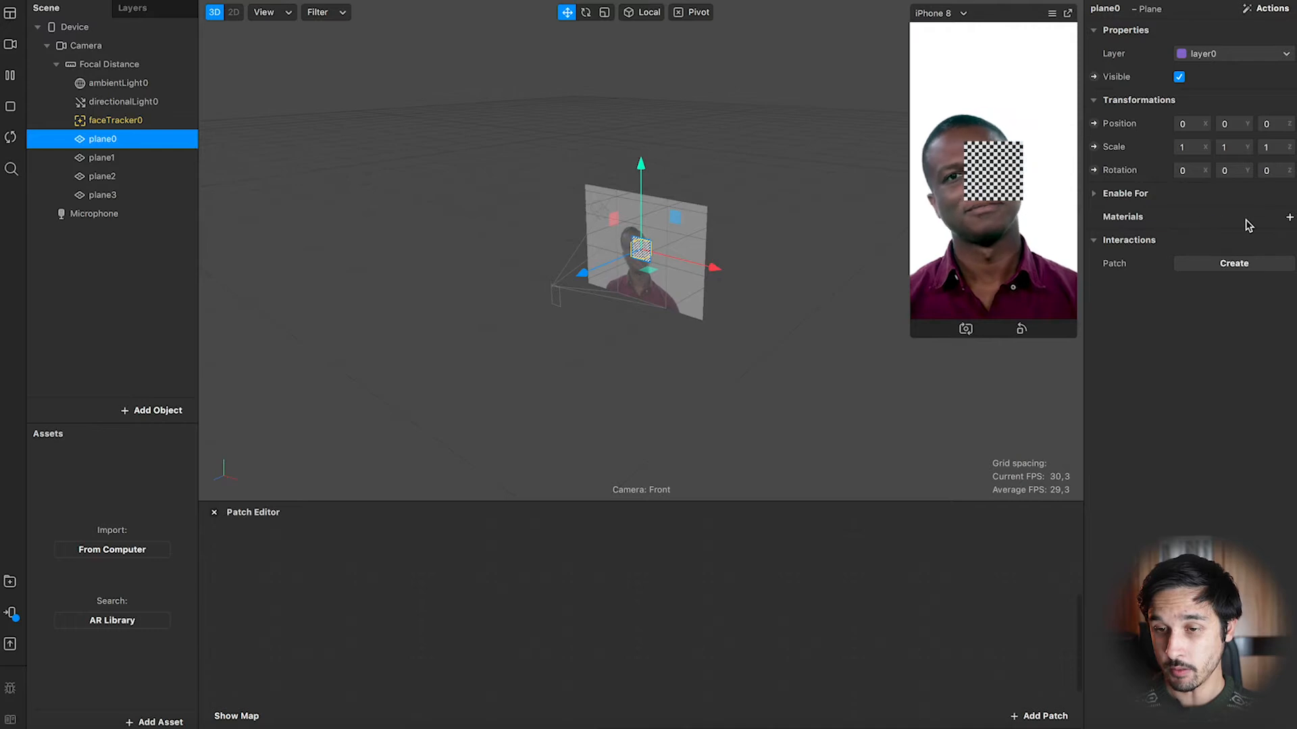
pyautogui.click(1290, 218)
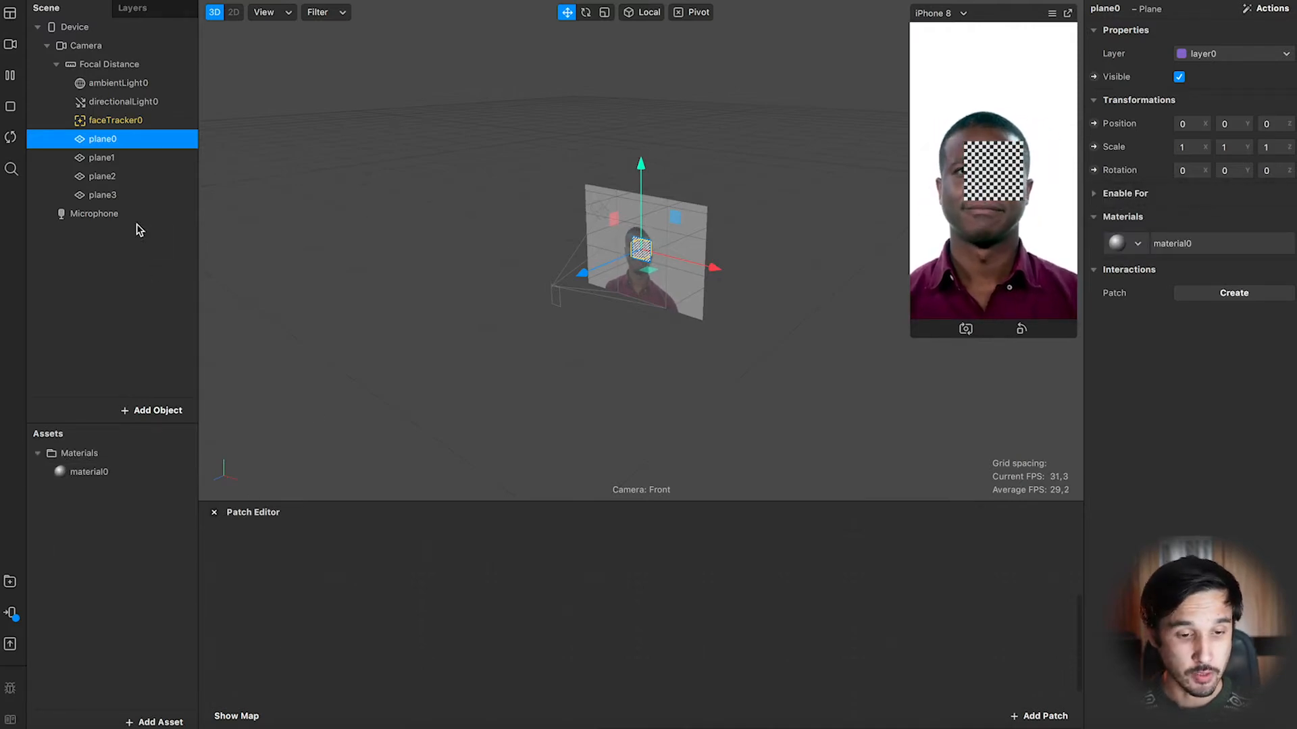
pyautogui.click(102, 159)
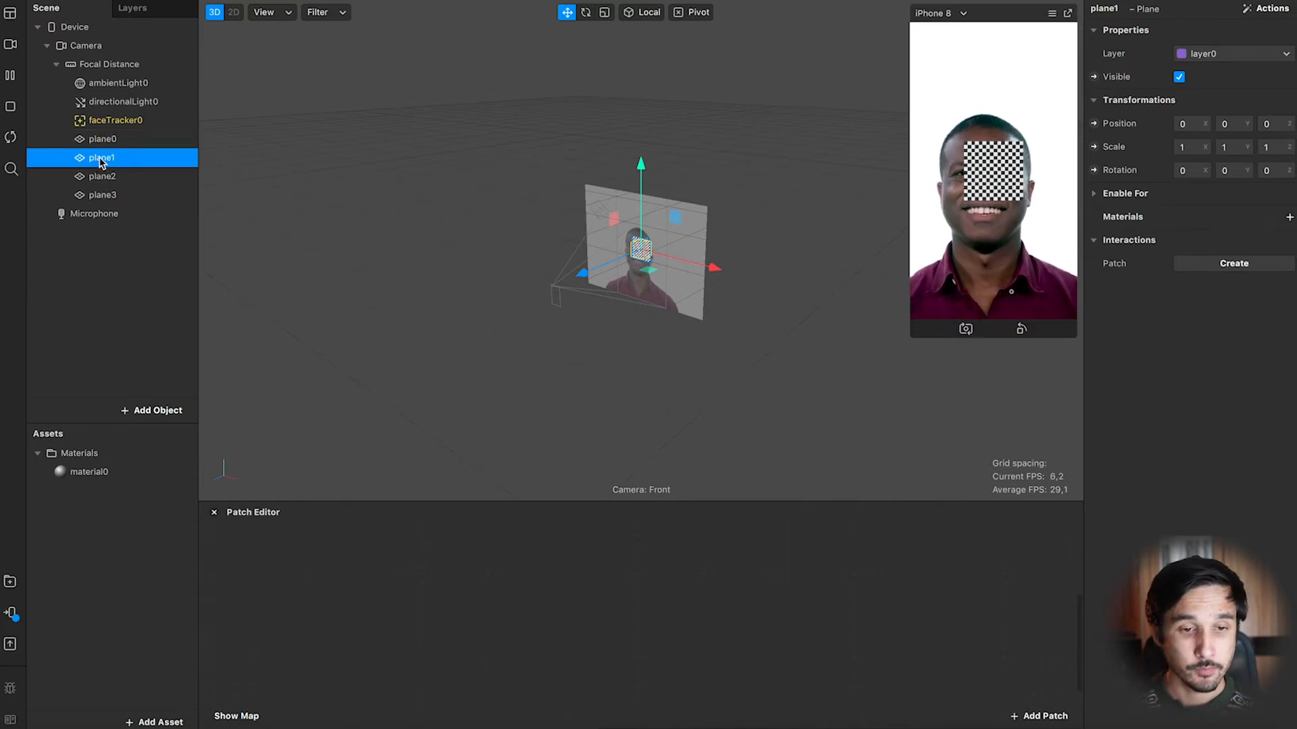
pyautogui.click(1289, 219)
pyautogui.click(1275, 268)
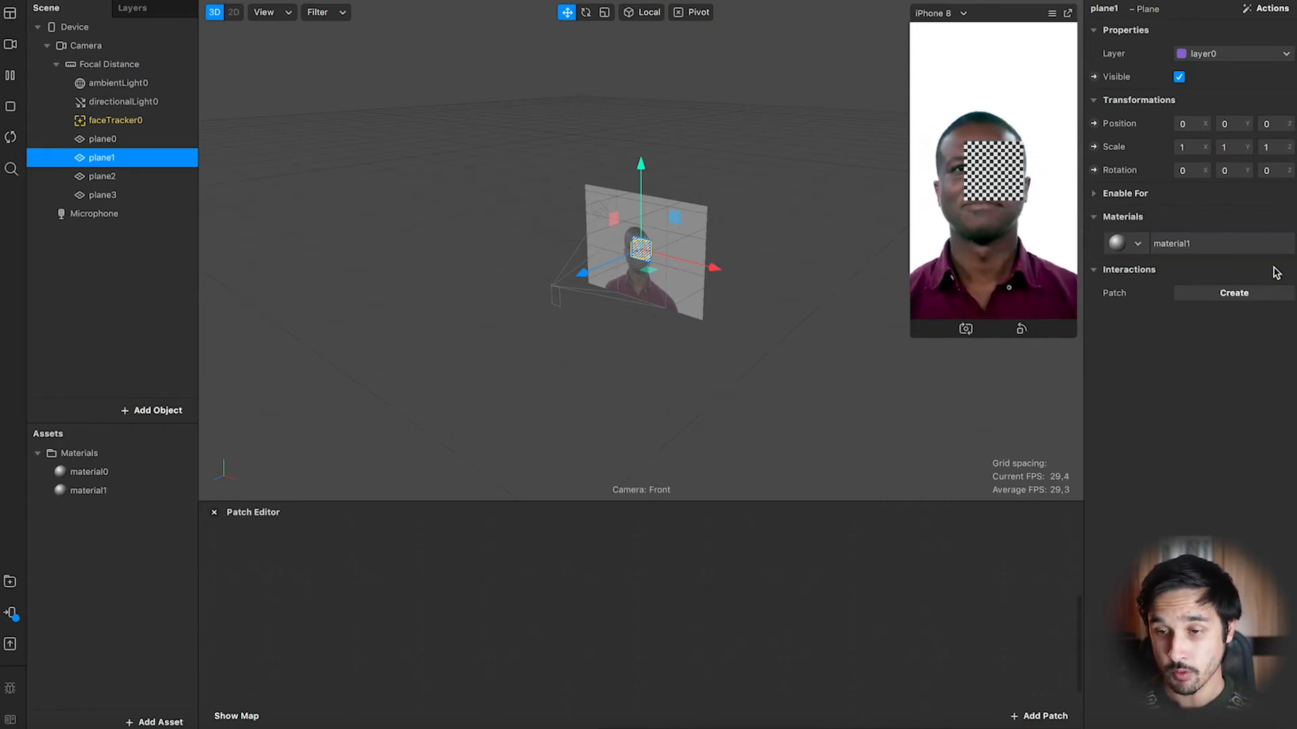
# Create new materials for plane2 and plane3.
pyautogui.click(142, 184)
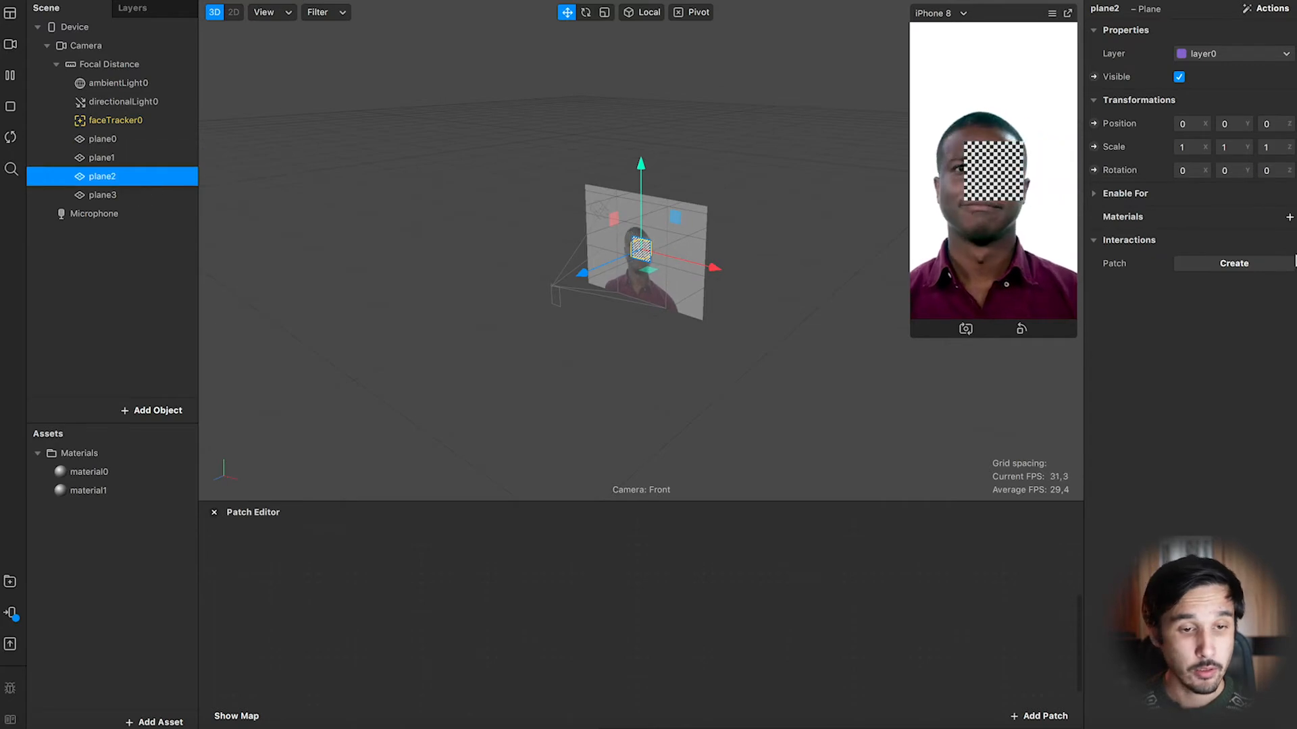
pyautogui.click(1290, 217)
pyautogui.click(1243, 286)
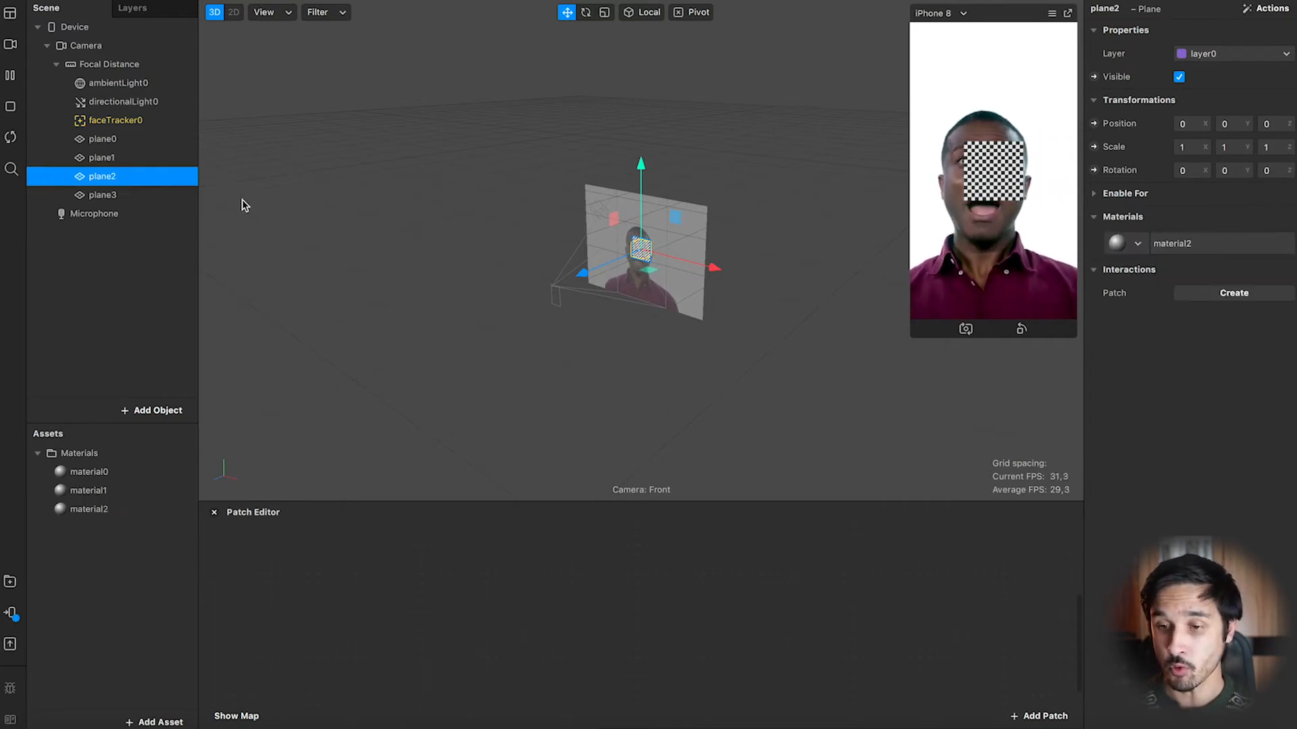
pyautogui.click(169, 196)
pyautogui.click(1289, 218)
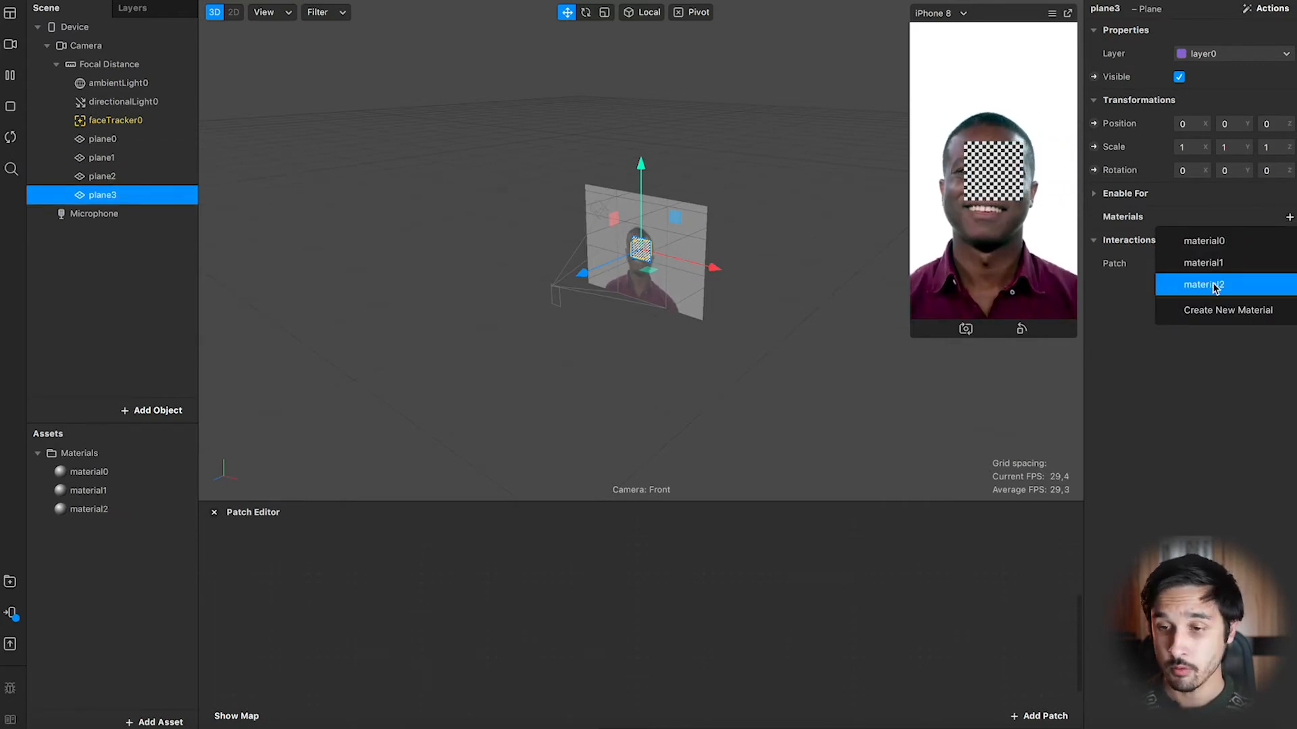
pyautogui.click(1215, 310)
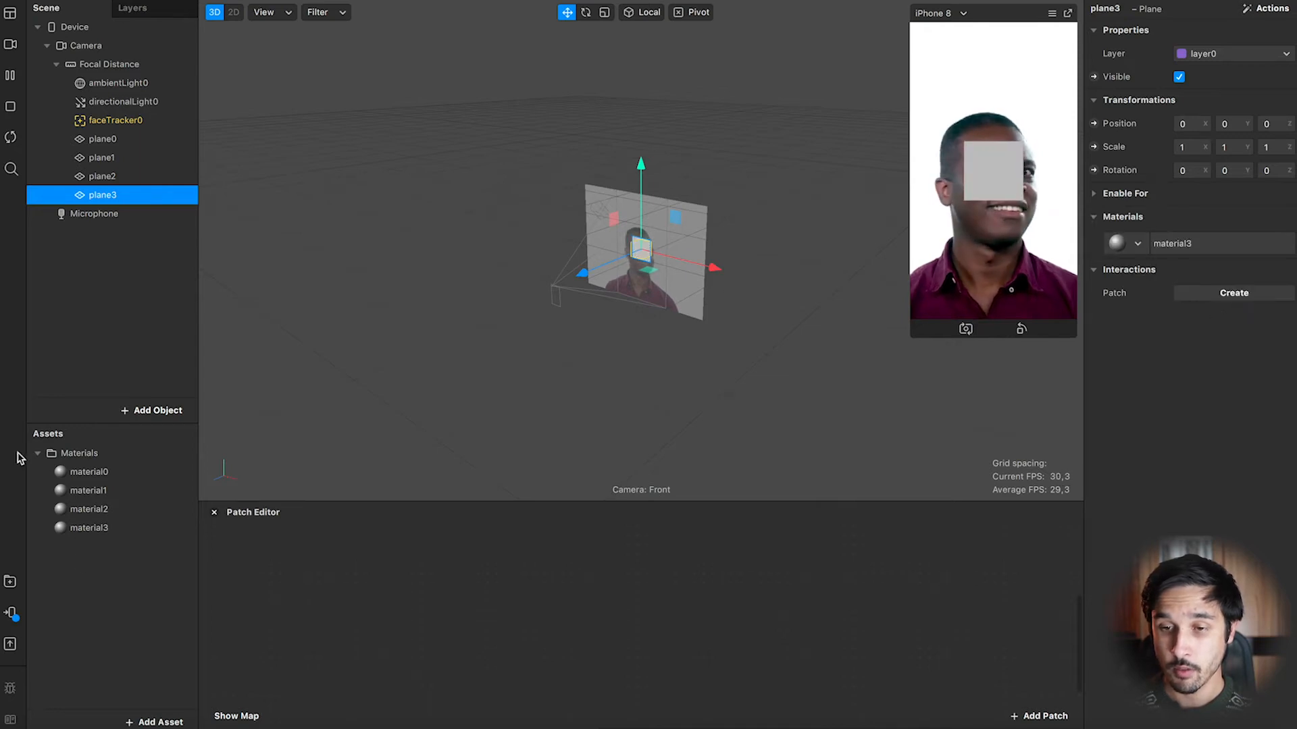
# Set material0's diffuse color to red.
pyautogui.click(98, 475)
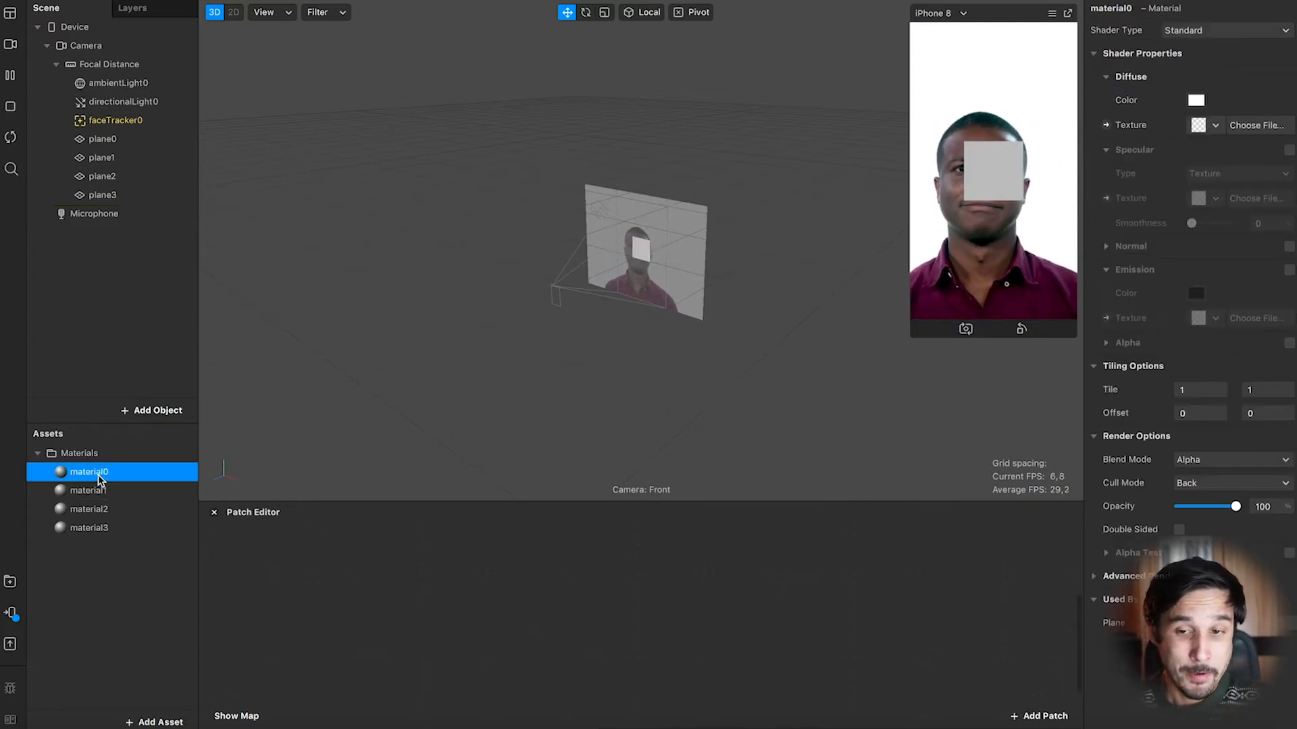
pyautogui.click(1196, 100)
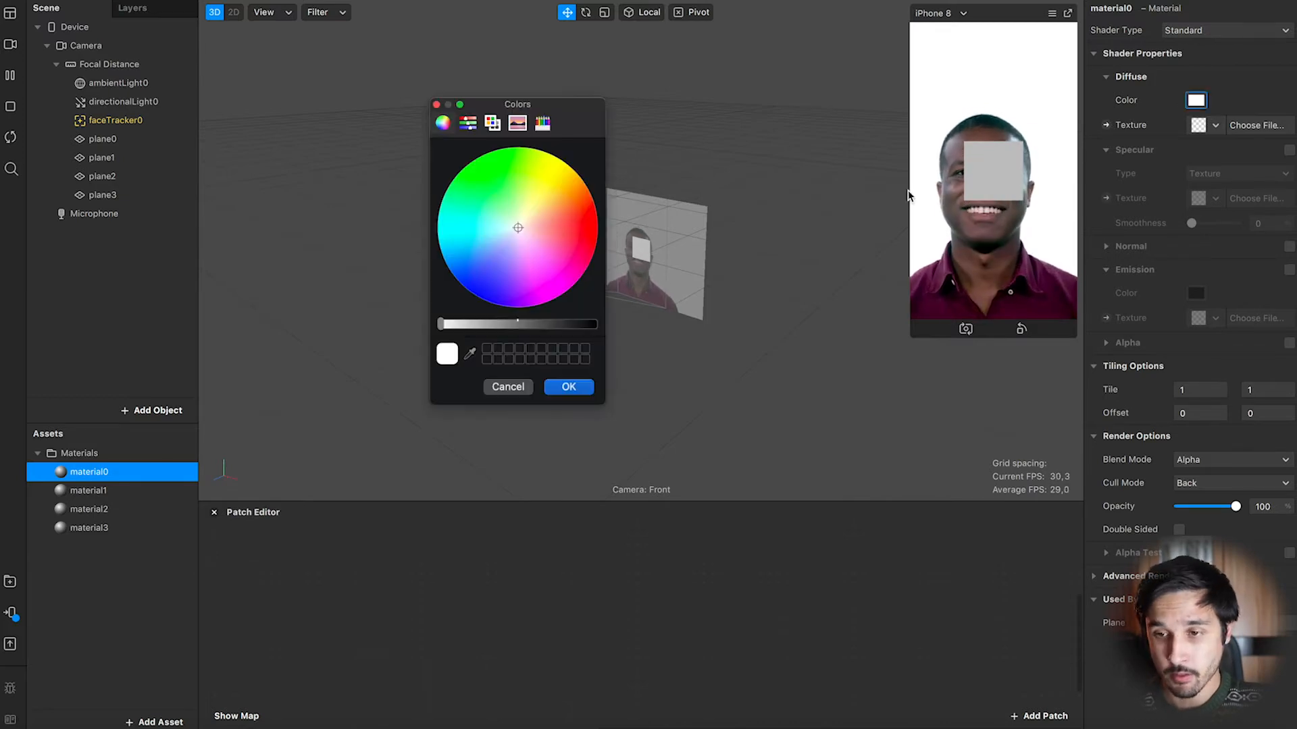
pyautogui.moveTo(555, 229); pyautogui.dragTo(614, 236)
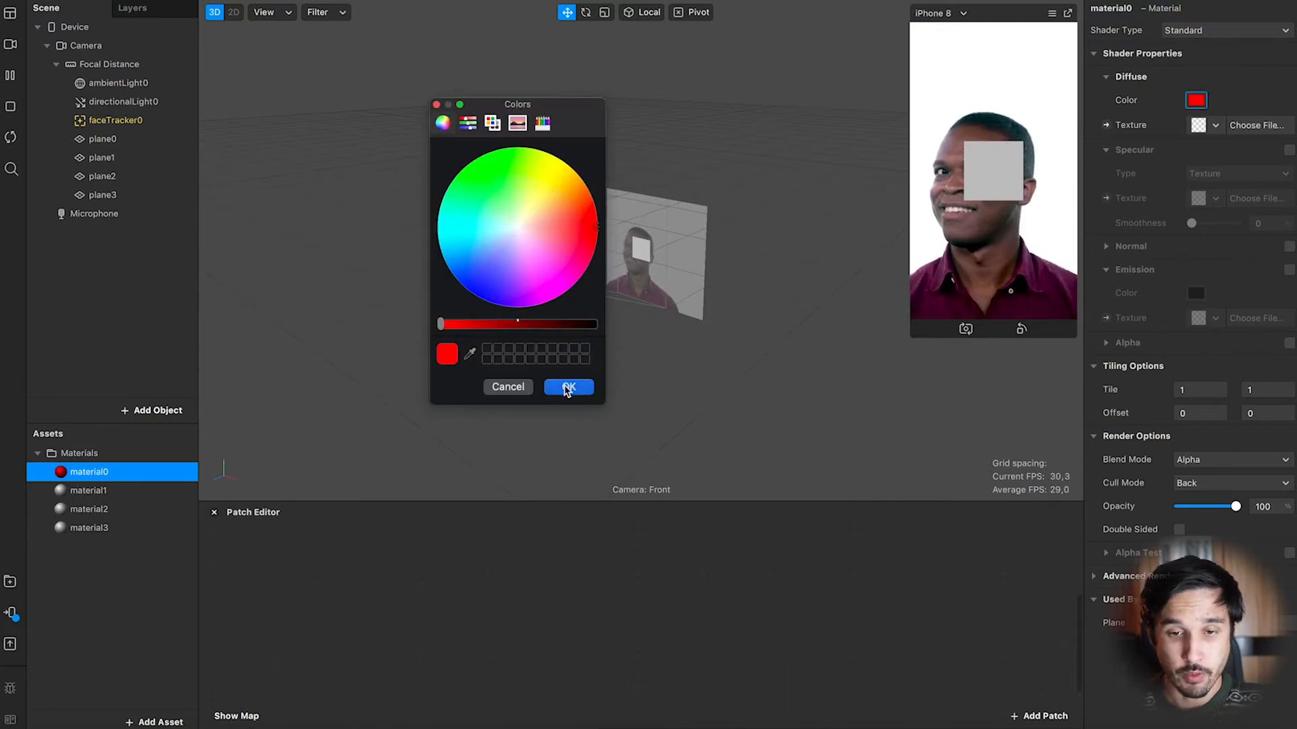
pyautogui.click(569, 387)
# Set material1's diffuse color to blue.
pyautogui.click(93, 491)
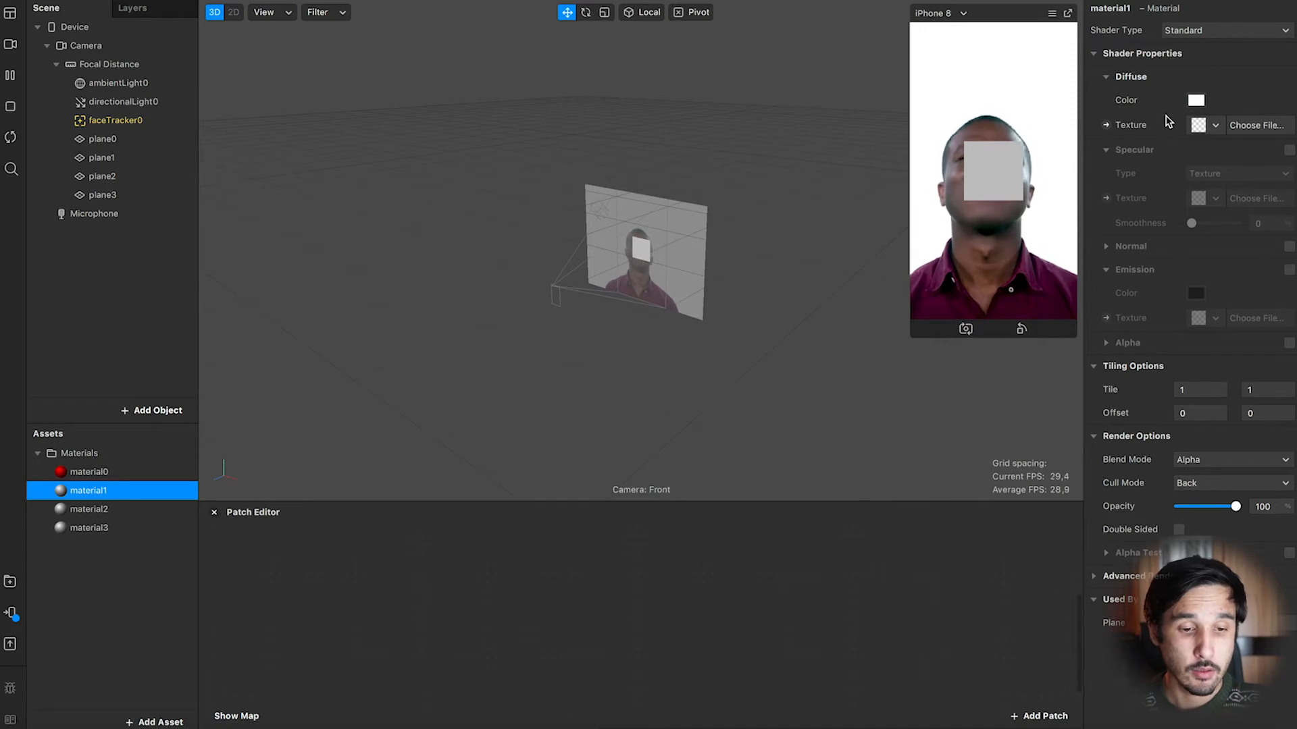
pyautogui.click(117, 476)
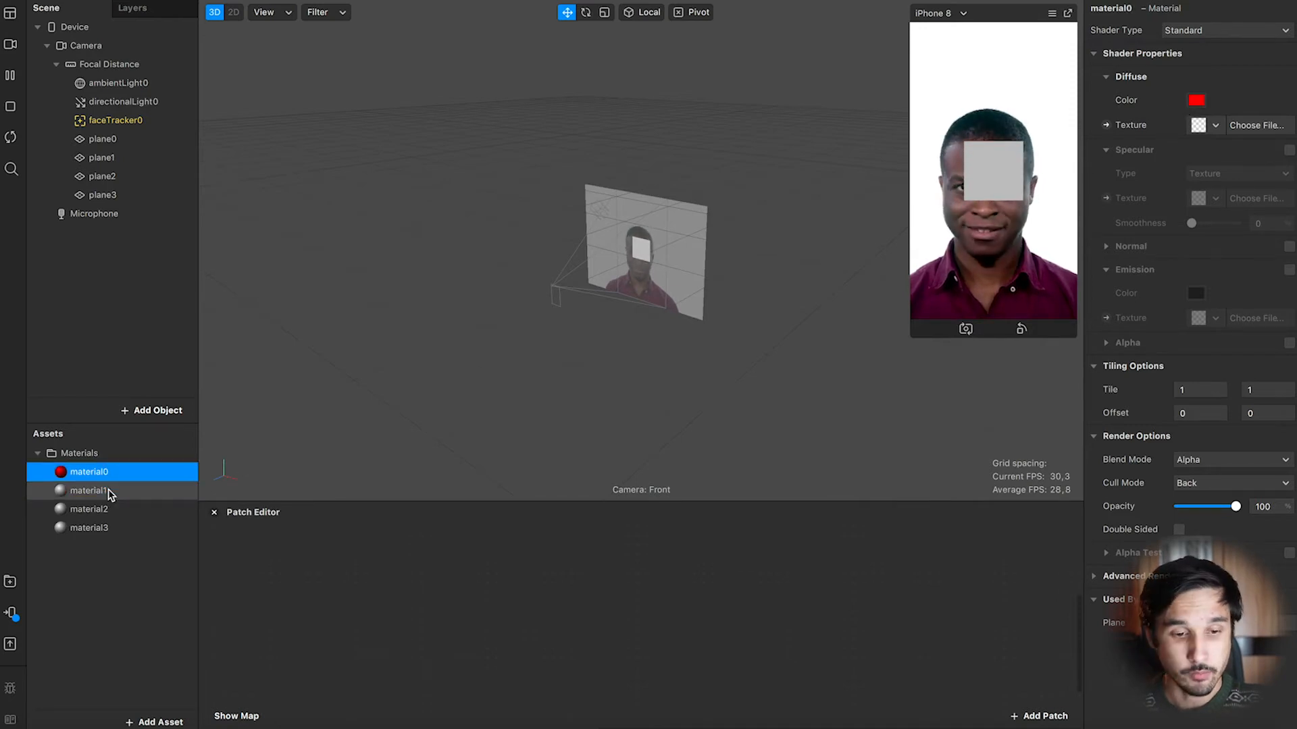
pyautogui.click(108, 493)
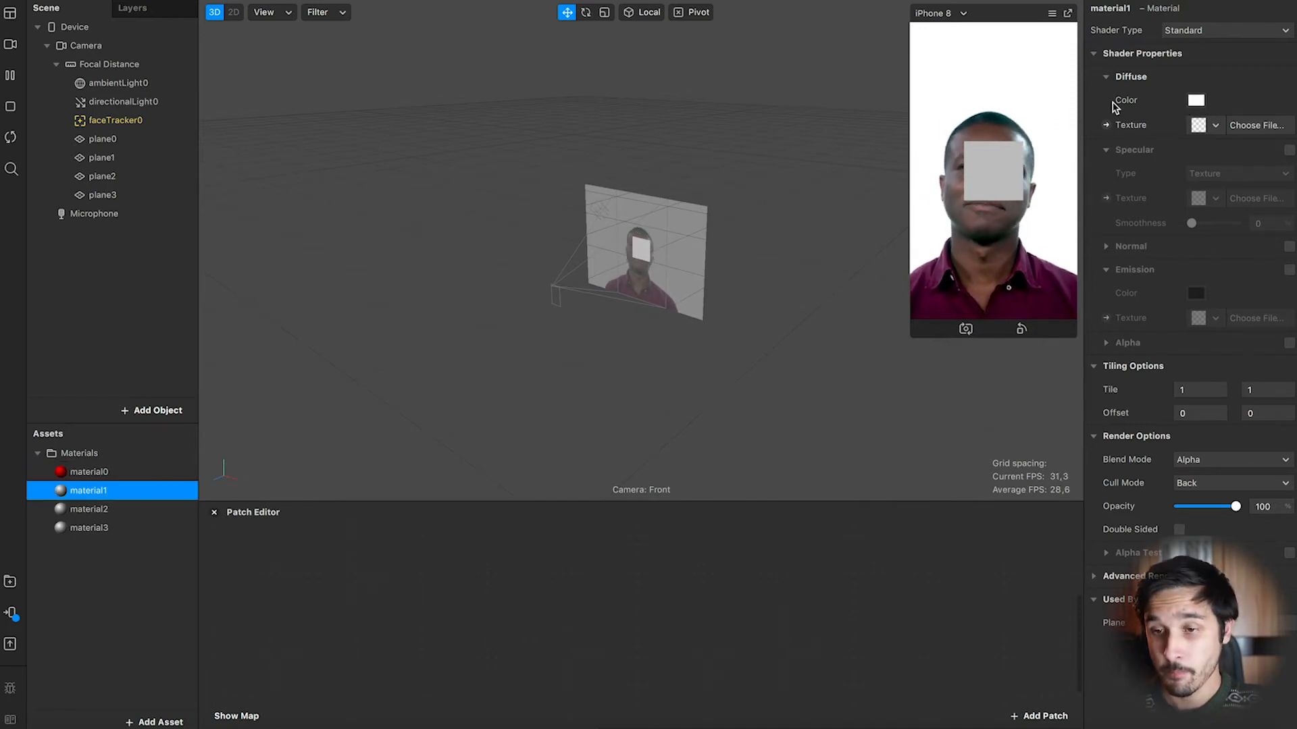
pyautogui.click(1196, 101)
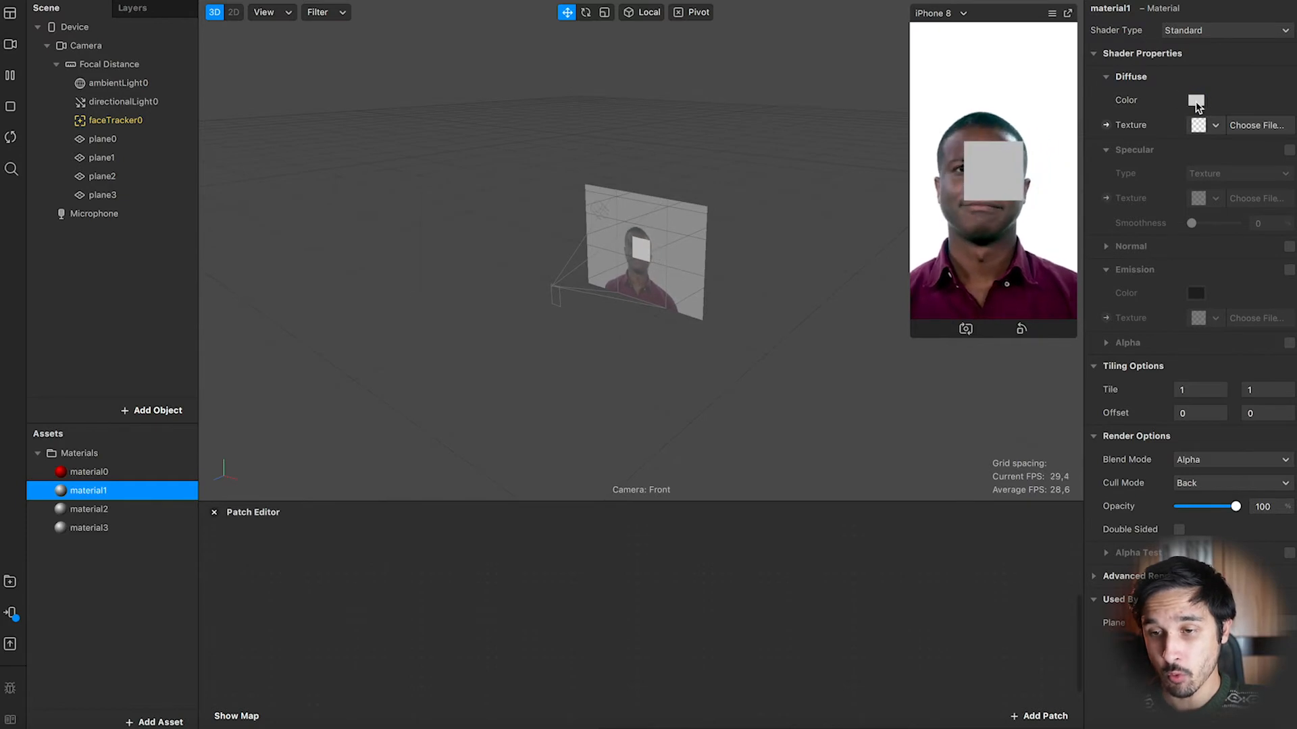
pyautogui.moveTo(541, 115); pyautogui.dragTo(670, 115)
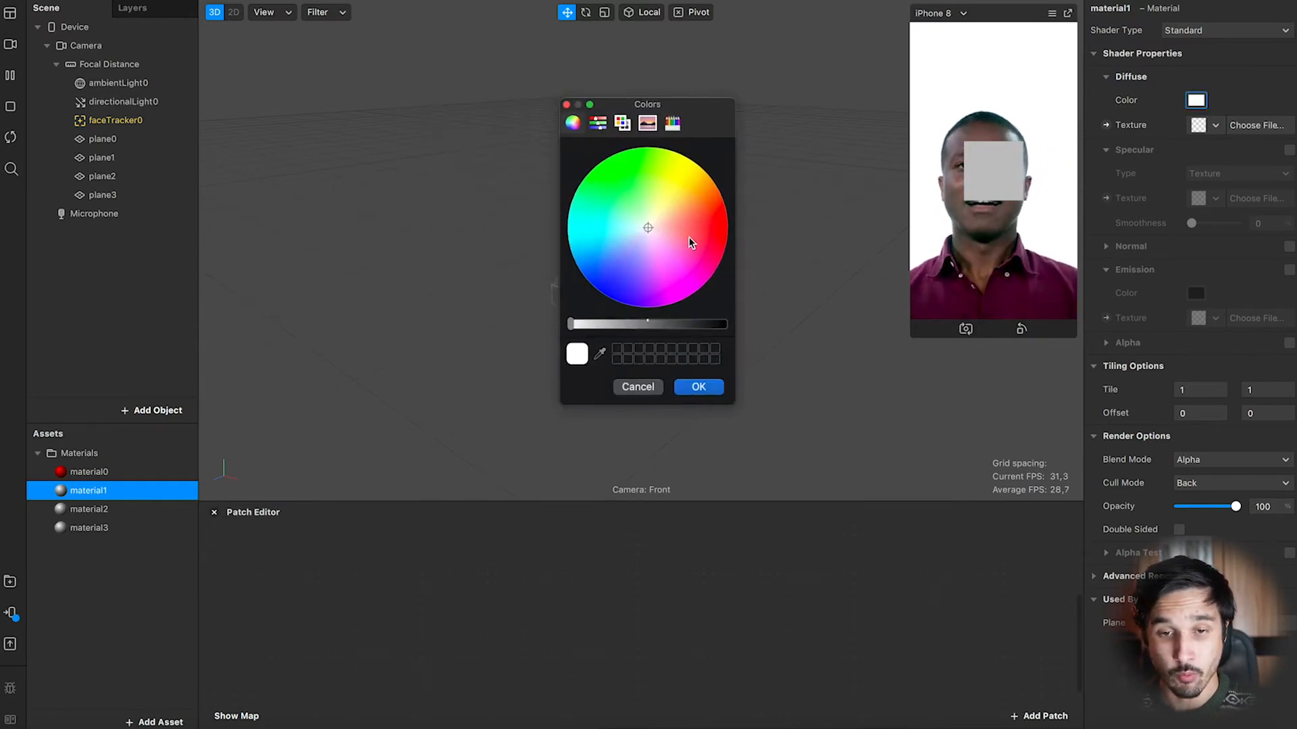
pyautogui.moveTo(699, 250); pyautogui.dragTo(595, 298)
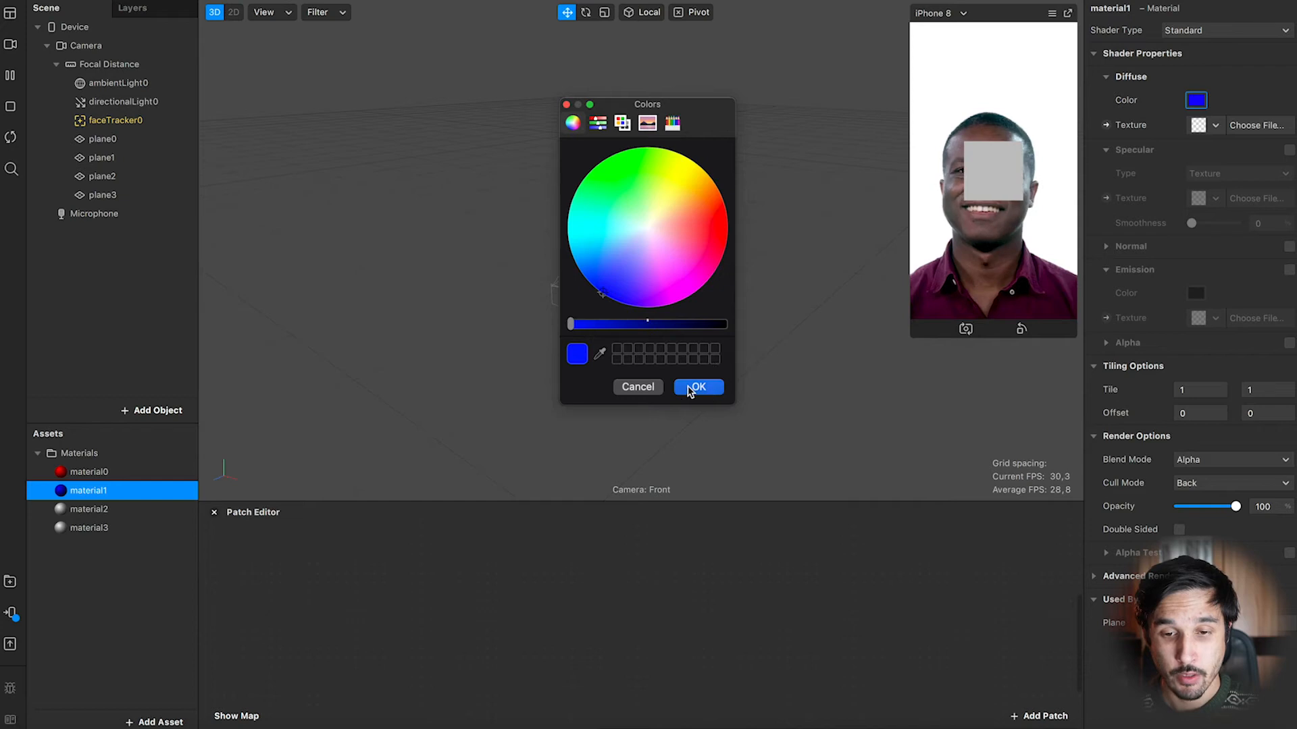
pyautogui.click(696, 387)
# Set material2's diffuse color to yellow.
pyautogui.click(158, 508)
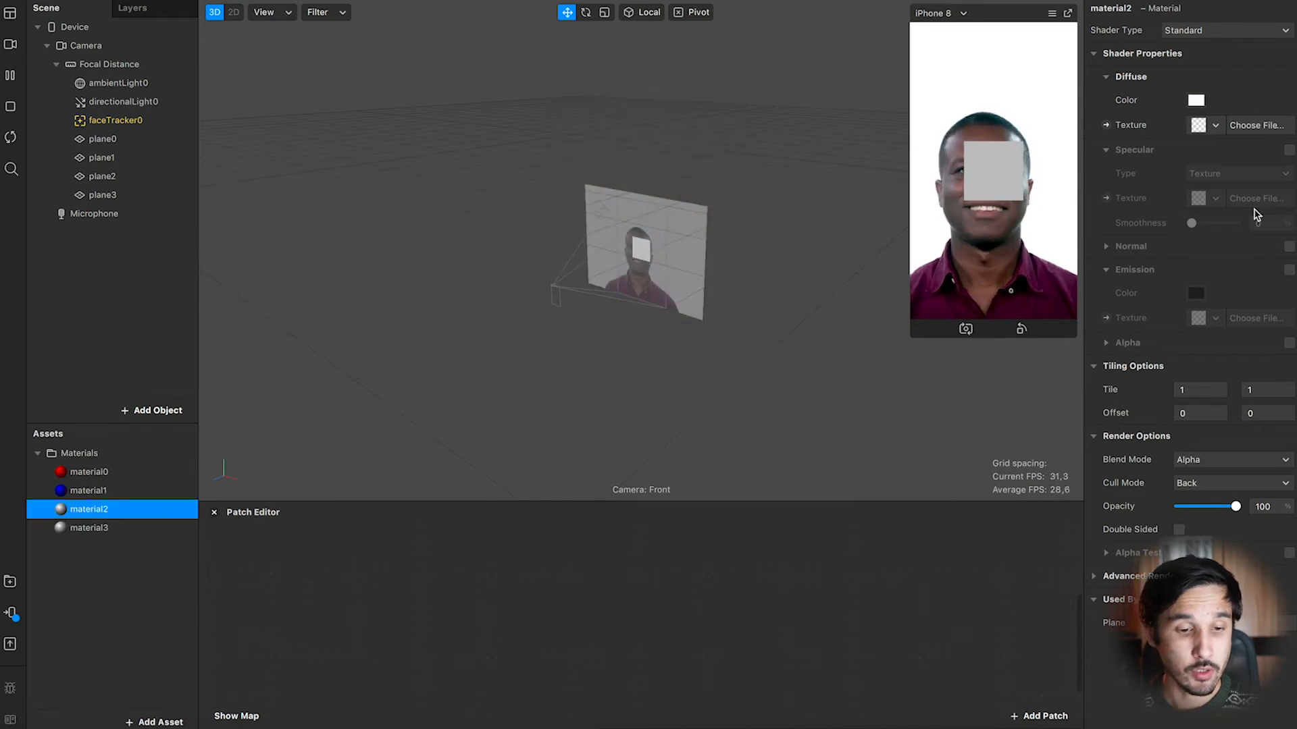
pyautogui.click(1195, 100)
pyautogui.moveTo(668, 184); pyautogui.dragTo(695, 162)
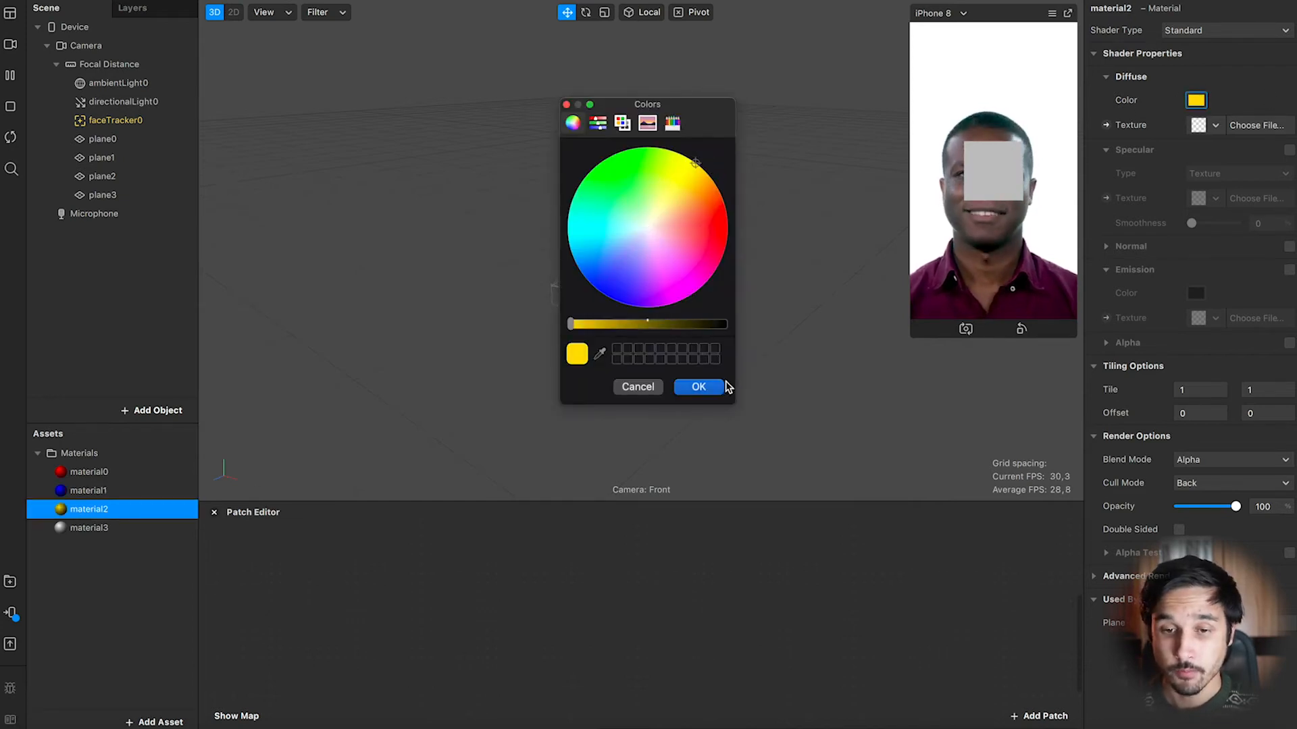
pyautogui.click(699, 387)
# Set material3's diffuse color to green.
pyautogui.click(190, 528)
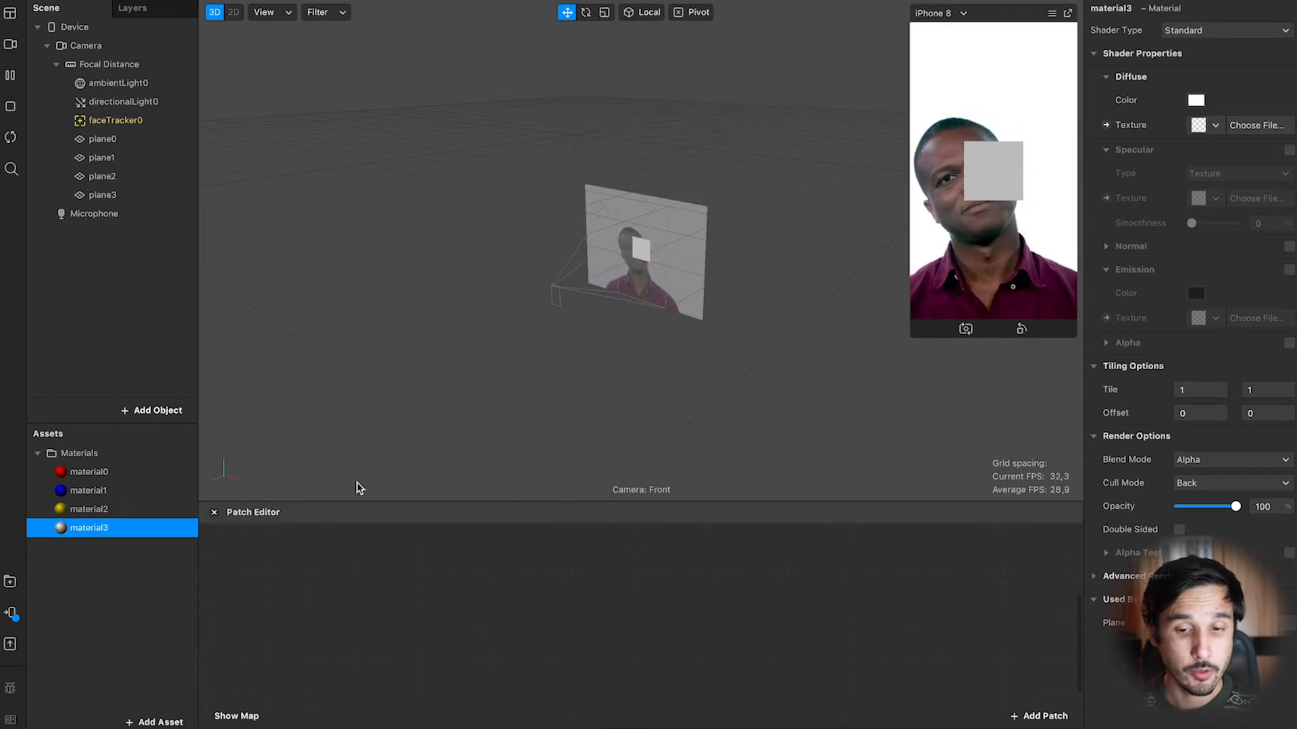
pyautogui.click(1197, 100)
pyautogui.click(610, 157)
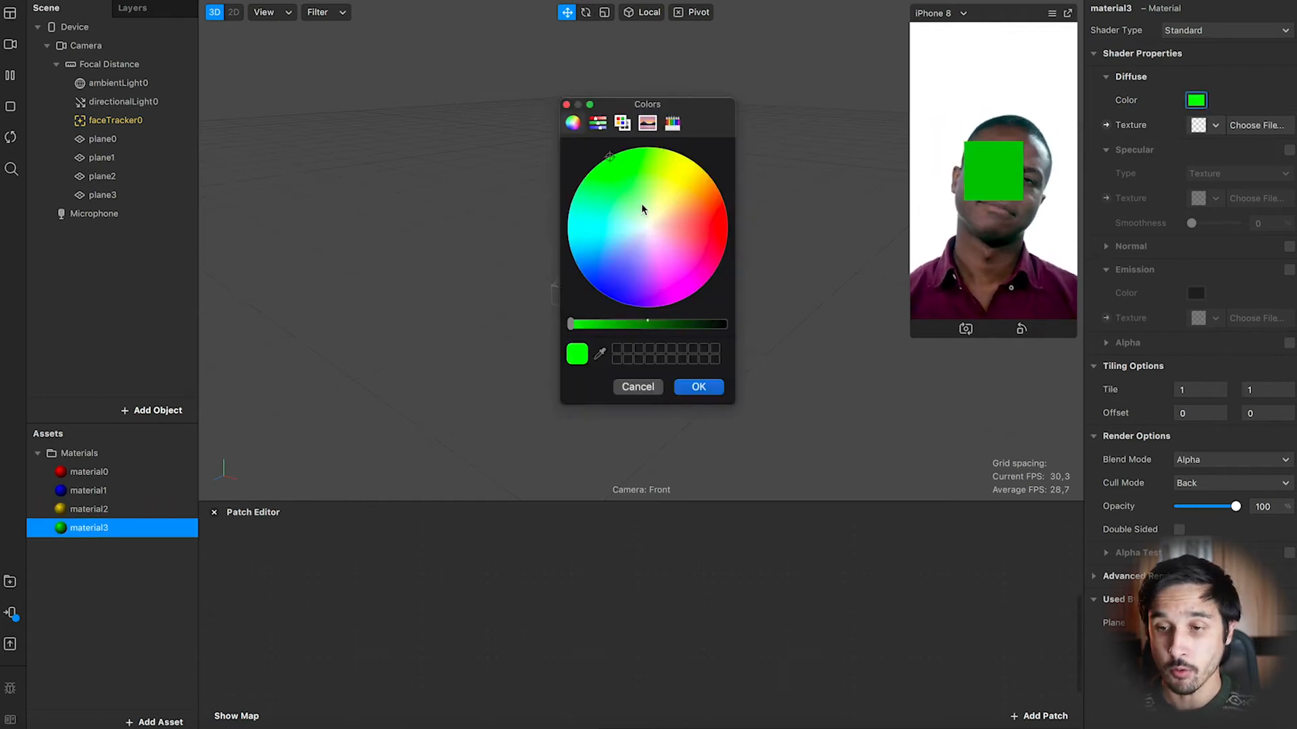
pyautogui.click(702, 387)
pyautogui.click(108, 310)
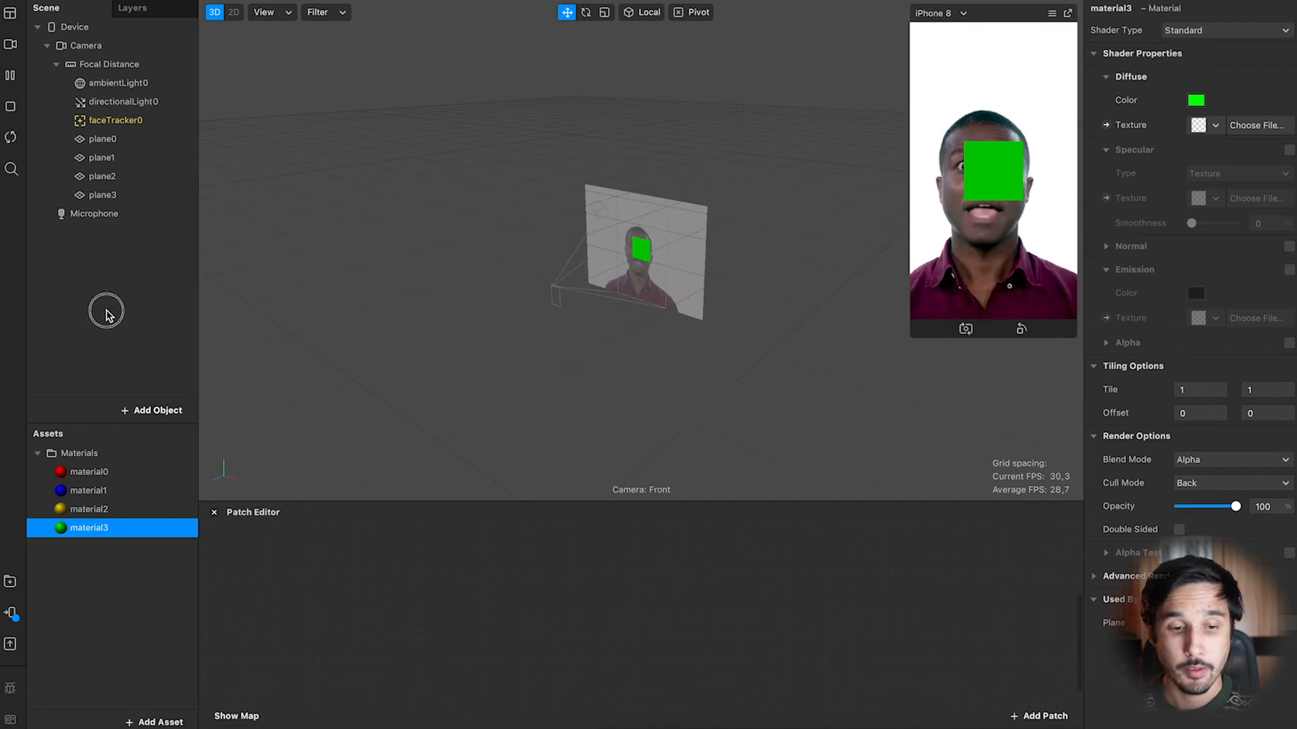
# Select all four planes and parent them under faceTracker0.
pyautogui.moveTo(371, 503); pyautogui.dragTo(387, 399)
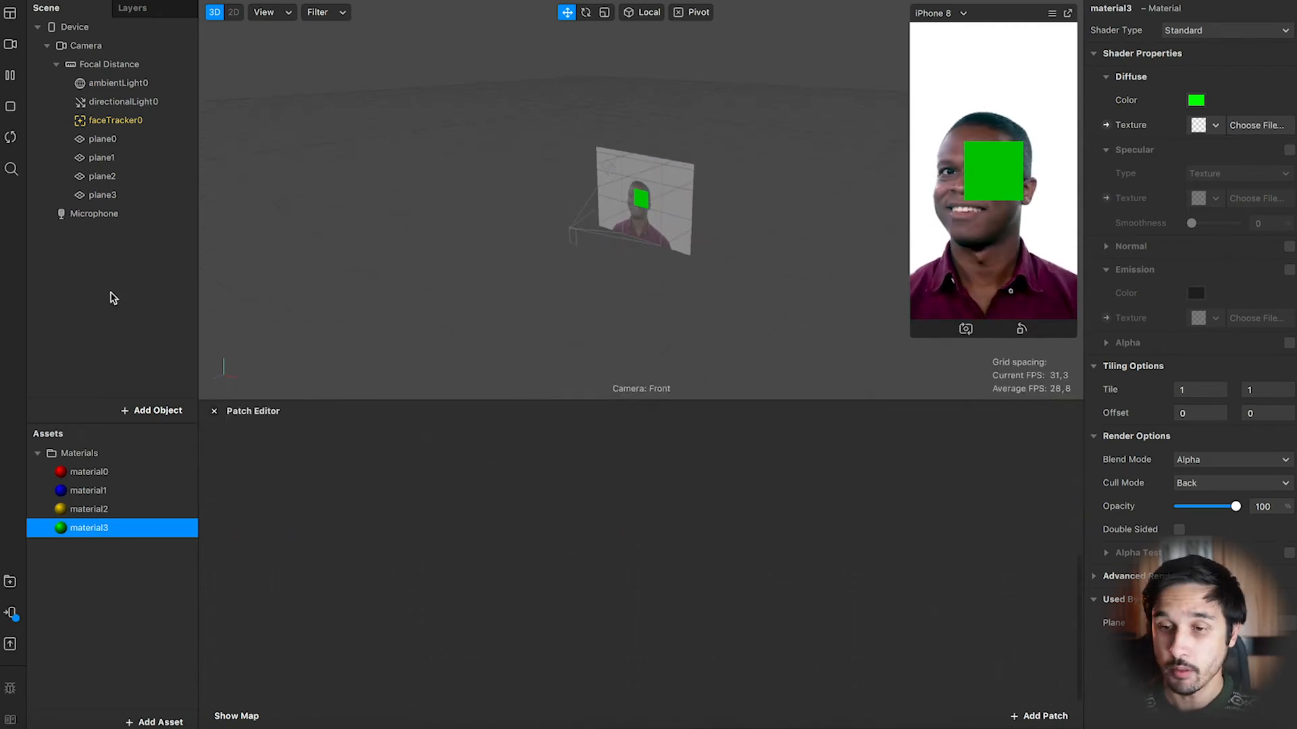
pyautogui.click(119, 139)
pyautogui.keyDown('shift'); pyautogui.click(110, 196); pyautogui.keyUp('shift')
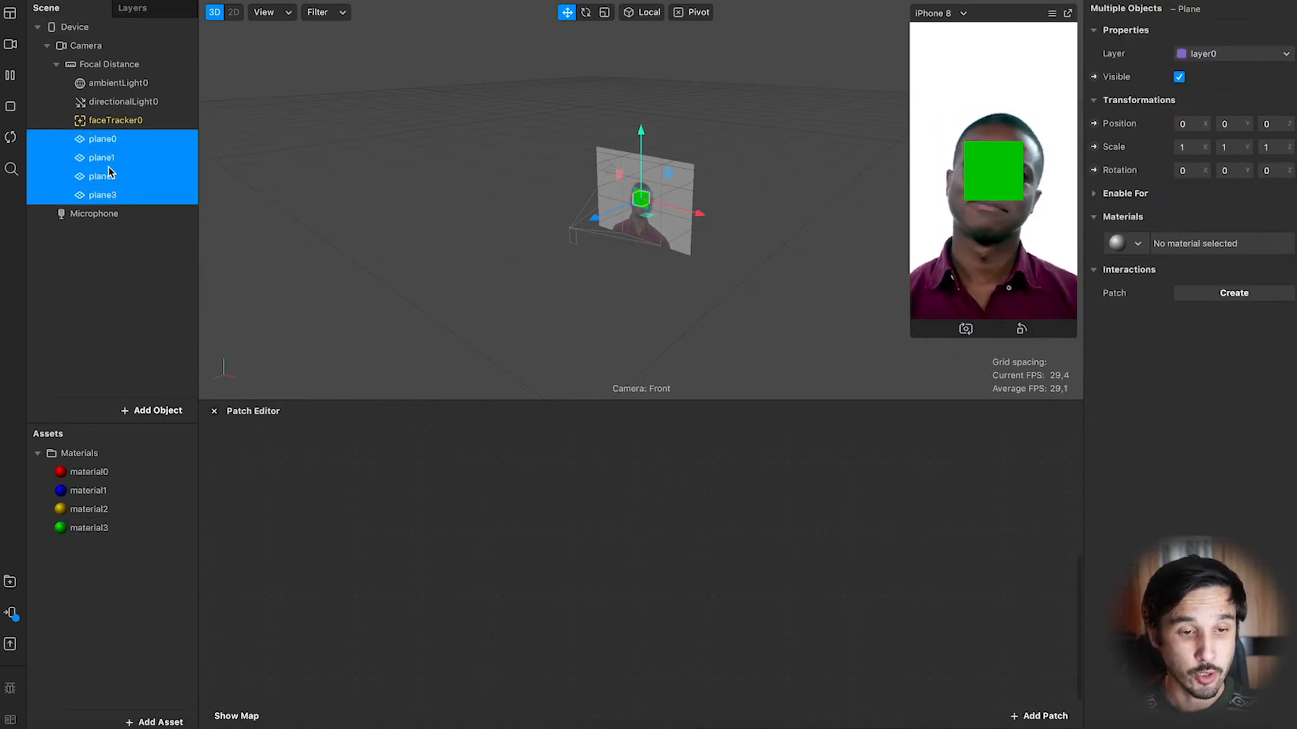
pyautogui.moveTo(104, 162); pyautogui.dragTo(105, 125)
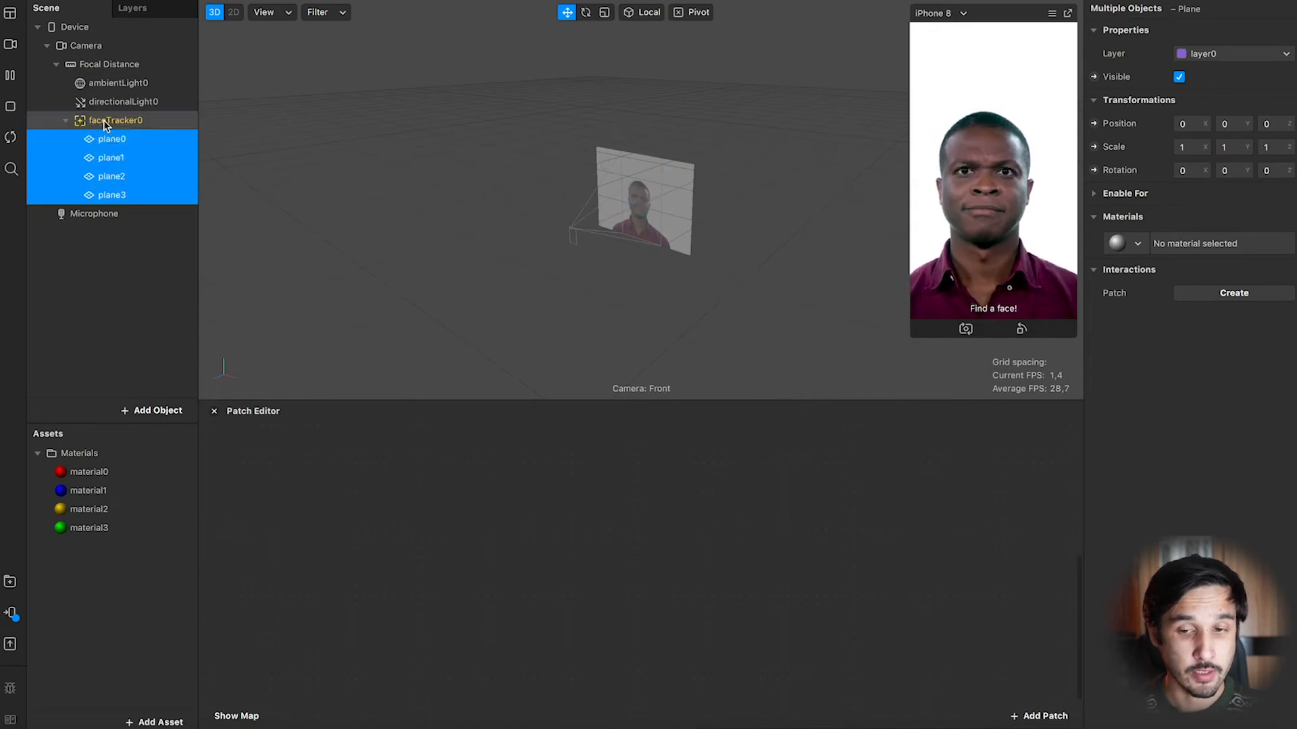
# Pause the preview and move the planes upward so they sit above the head.
pyautogui.click(12, 80)
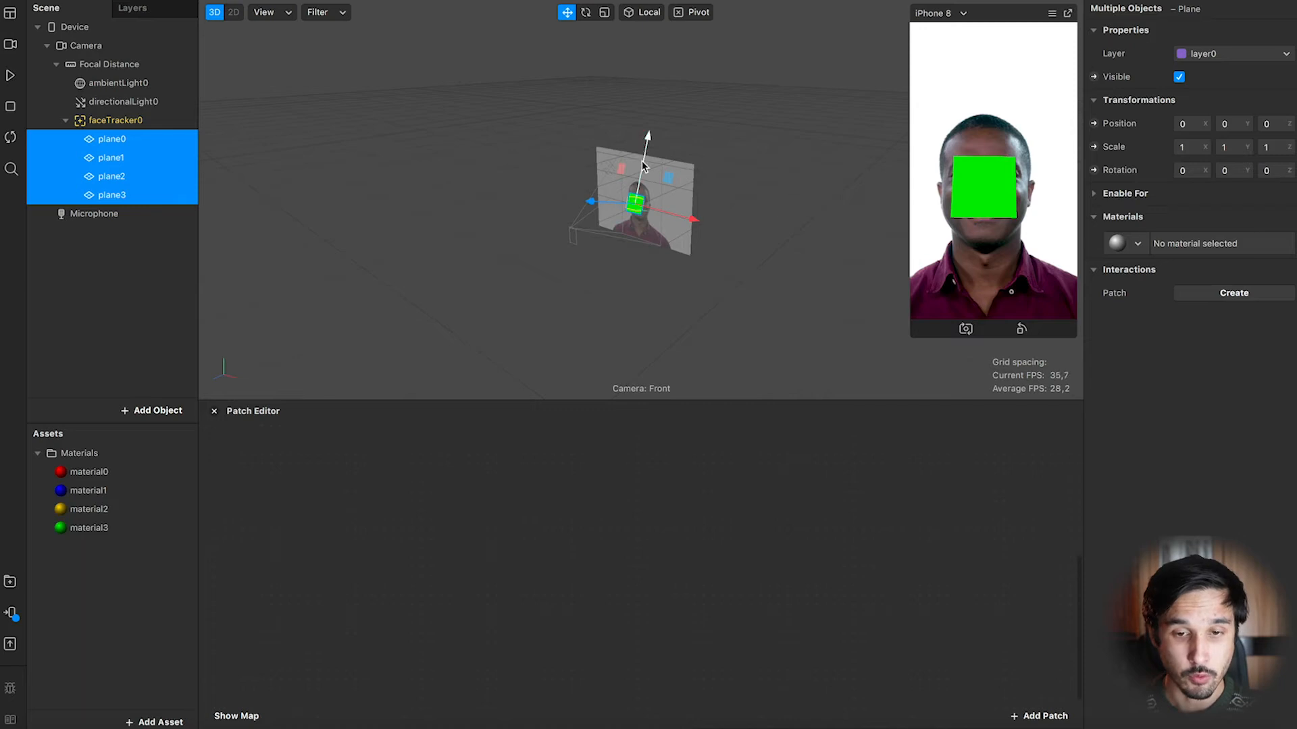
pyautogui.scroll(5, 645, 164)
pyautogui.moveTo(640, 148); pyautogui.dragTo(640, 80)
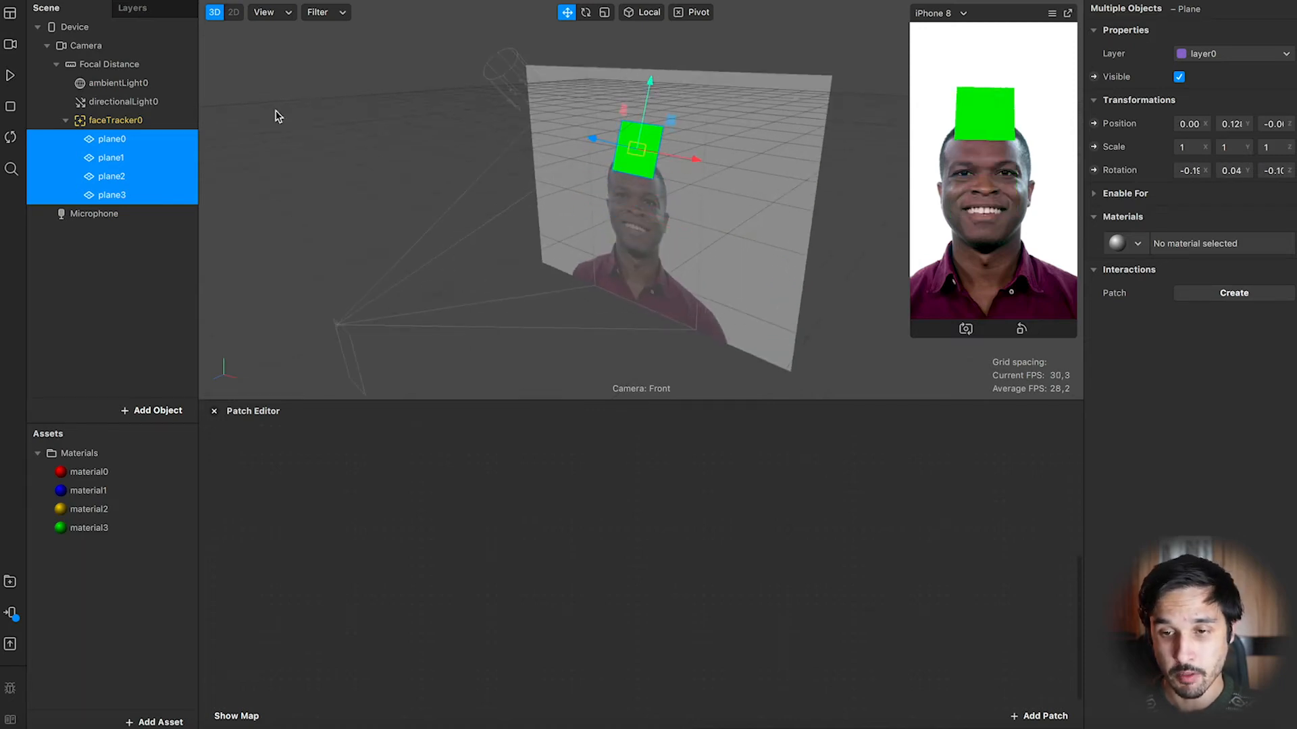
# Resume the preview and clear the current selection.
pyautogui.click(11, 75)
pyautogui.click(281, 295)
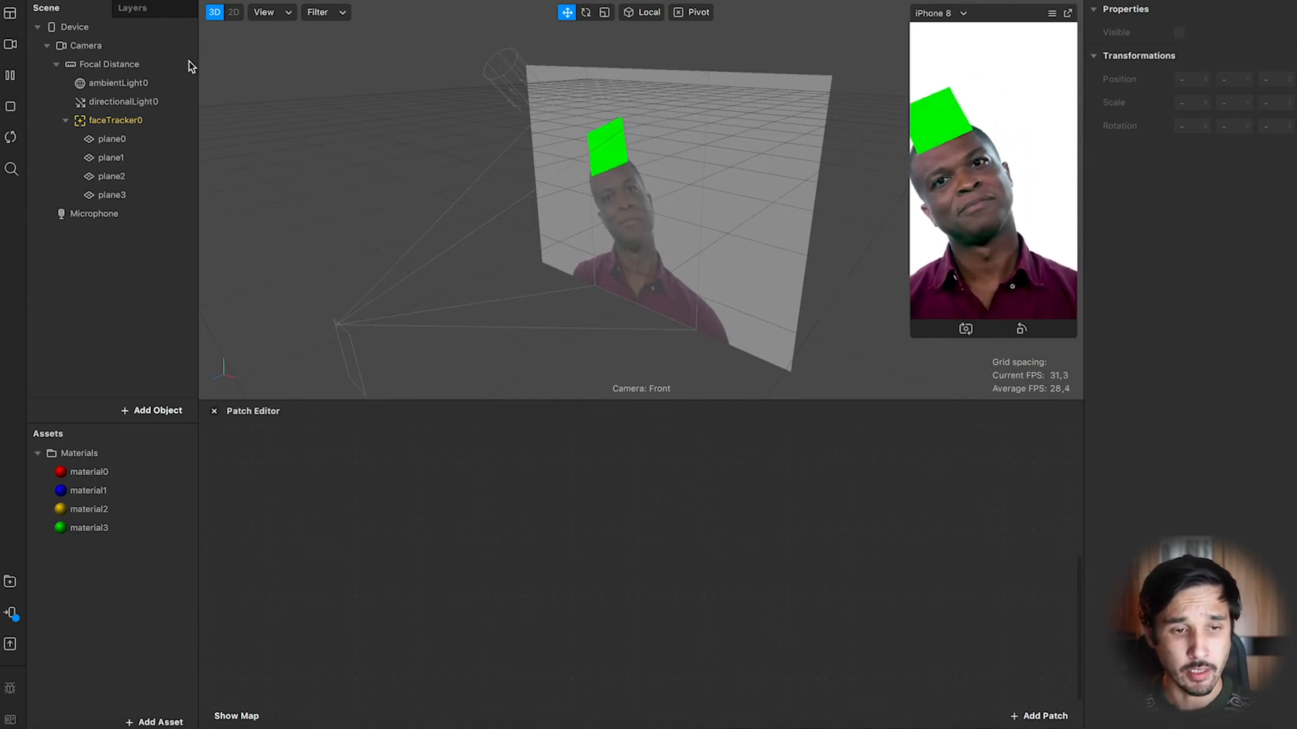
pyautogui.click(138, 157)
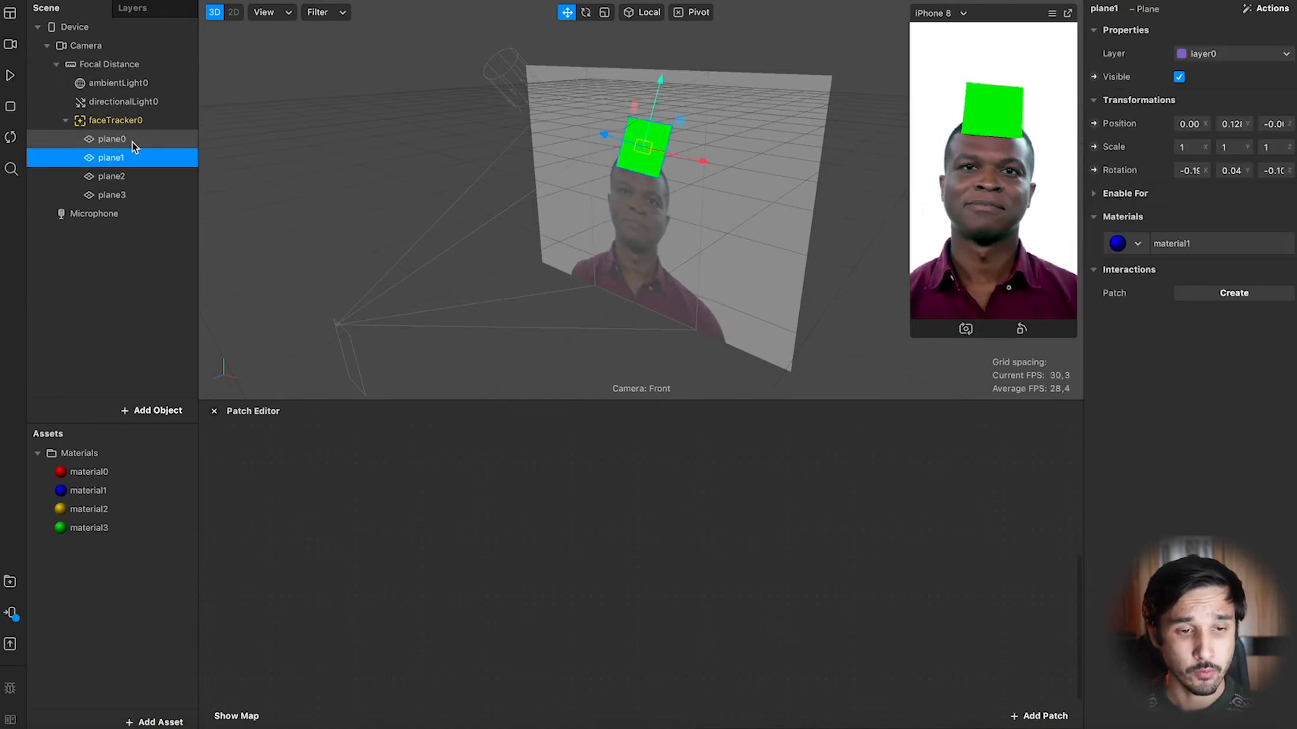
pyautogui.click(133, 142)
pyautogui.click(132, 160)
pyautogui.click(127, 177)
pyautogui.click(128, 195)
pyautogui.click(138, 256)
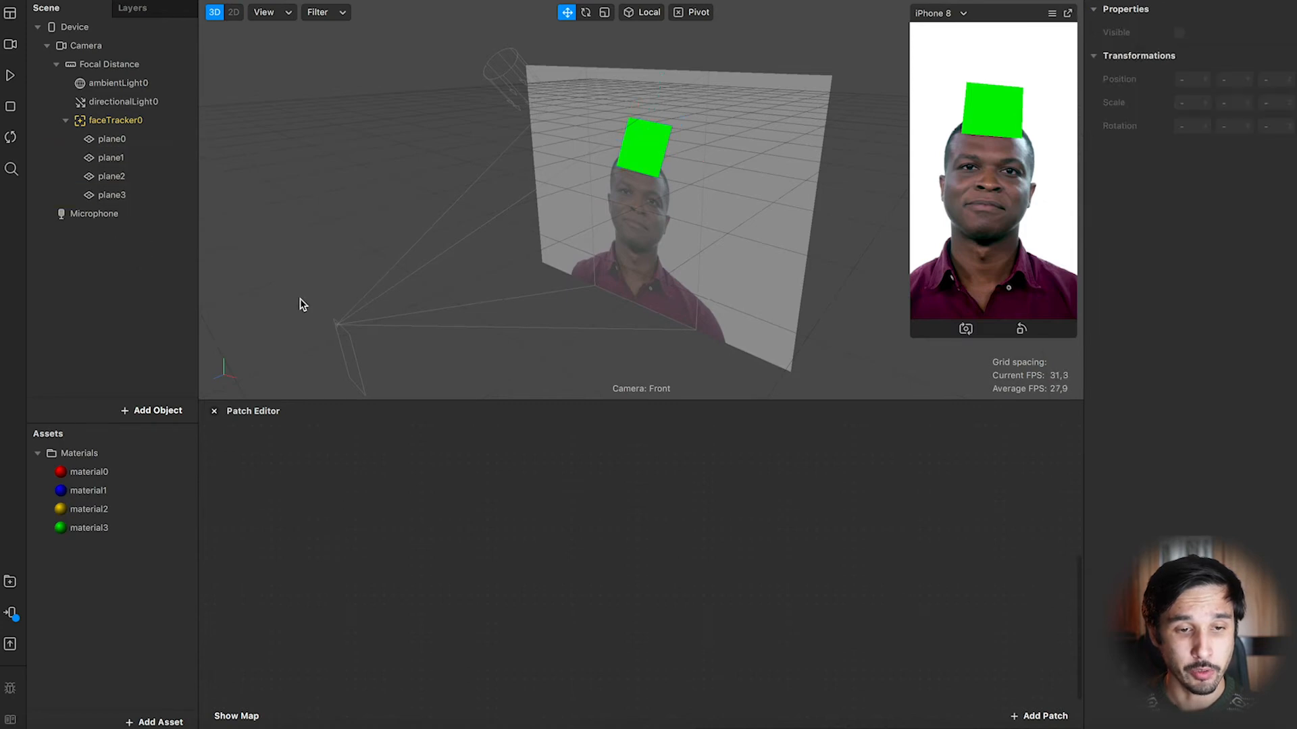
pyautogui.click(213, 412)
pyautogui.click(11, 19)
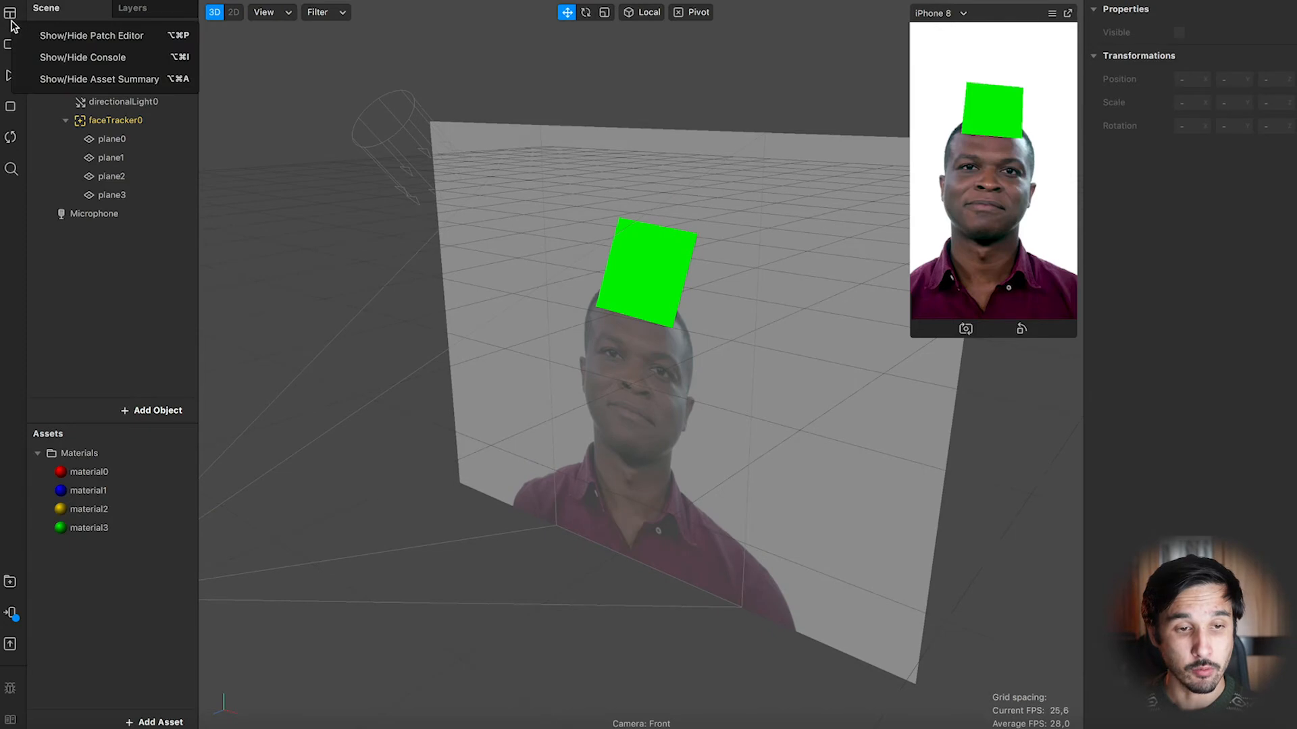
pyautogui.click(112, 43)
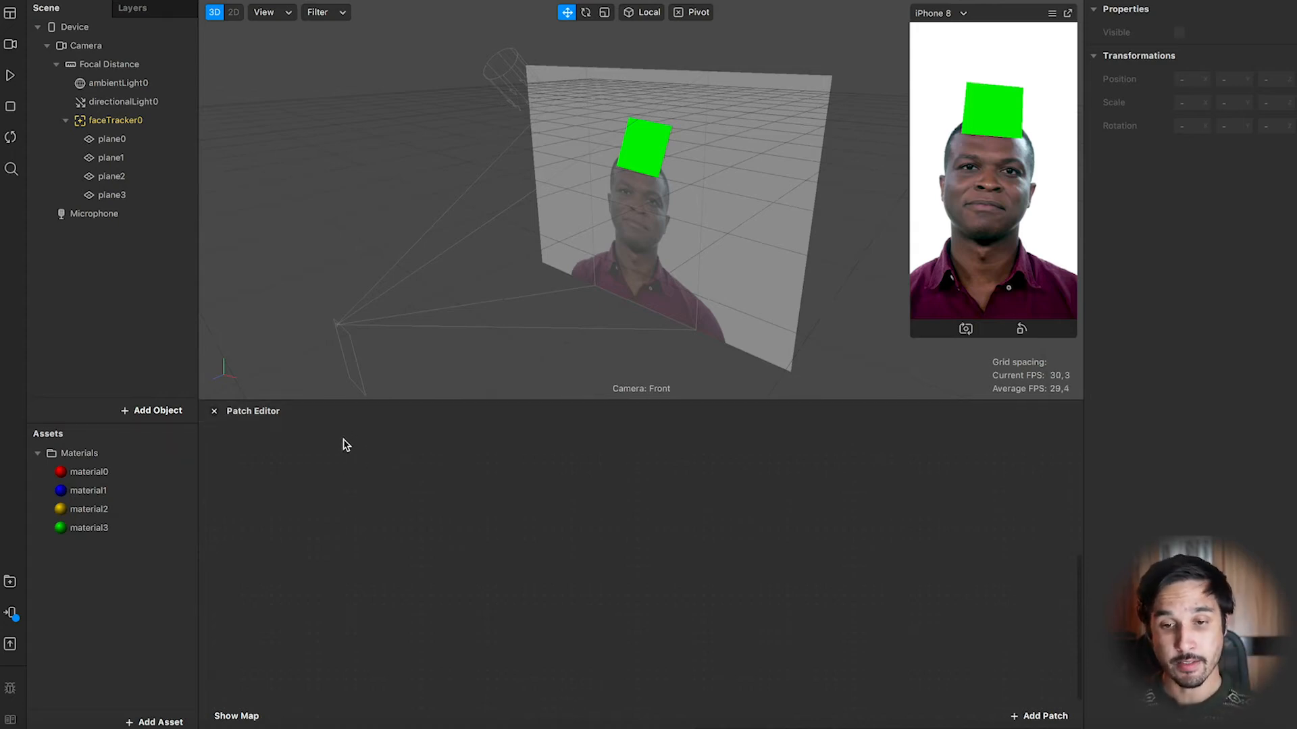
# Add a Screen Tap patch to the Patch Editor.
pyautogui.doubleClick(319, 466)
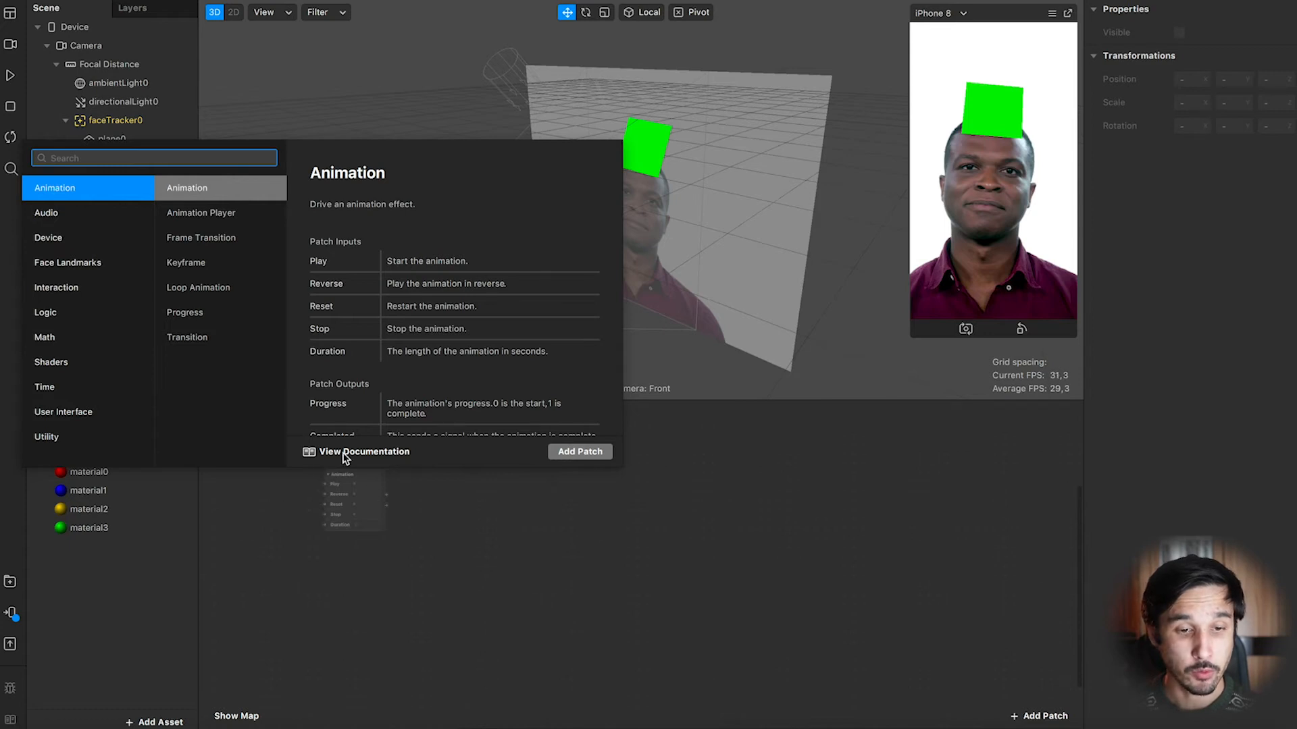
pyautogui.write('ефз')
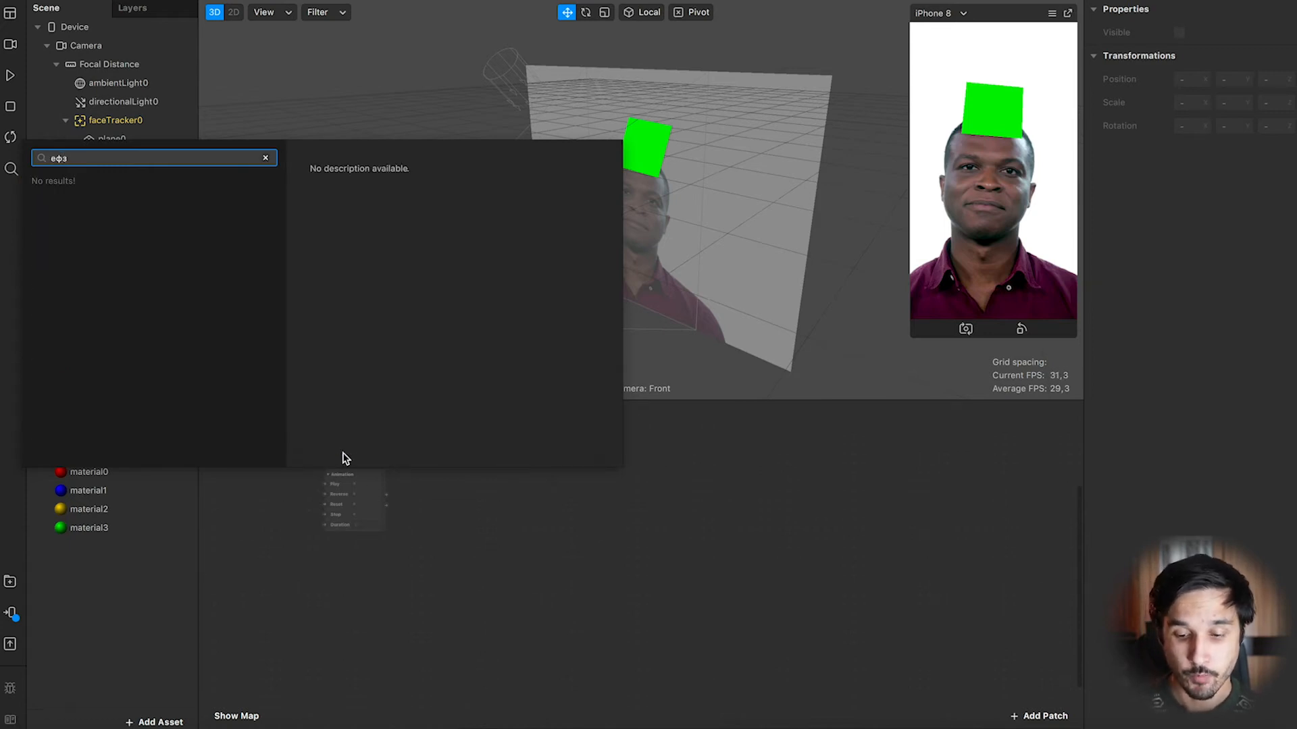
pyautogui.press('BackSpace')
pyautogui.press('BackSpace')
pyautogui.press('BackSpace')
pyautogui.write('tap')
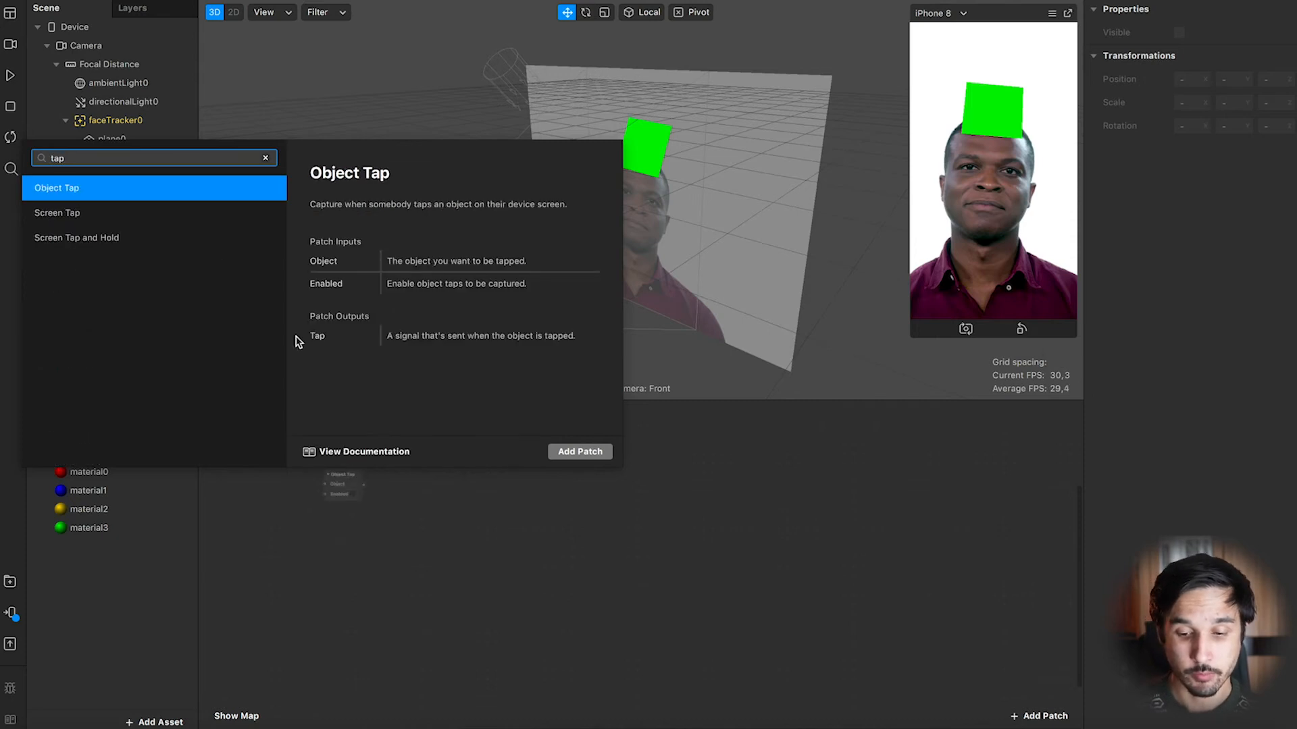
pyautogui.click(113, 215)
pyautogui.click(579, 452)
pyautogui.click(337, 481)
pyautogui.scroll(3, 335, 480)
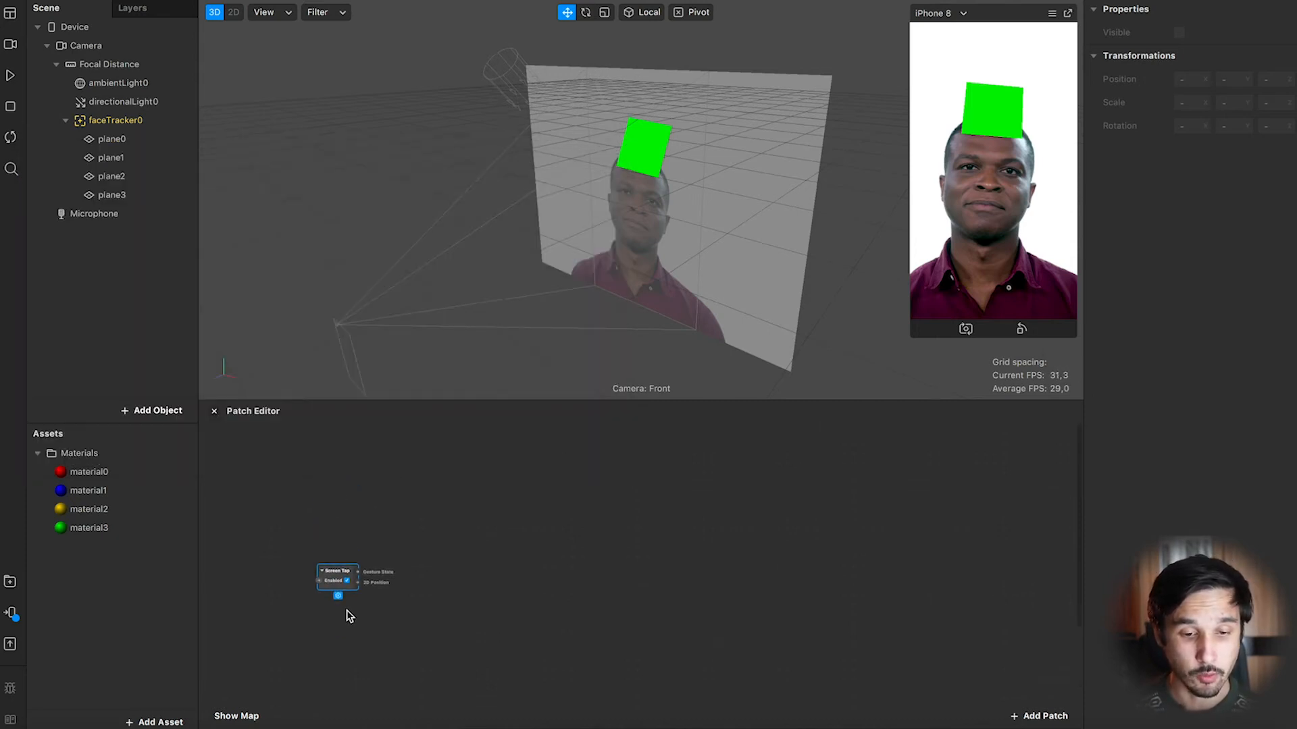
pyautogui.scroll(4, 332, 569)
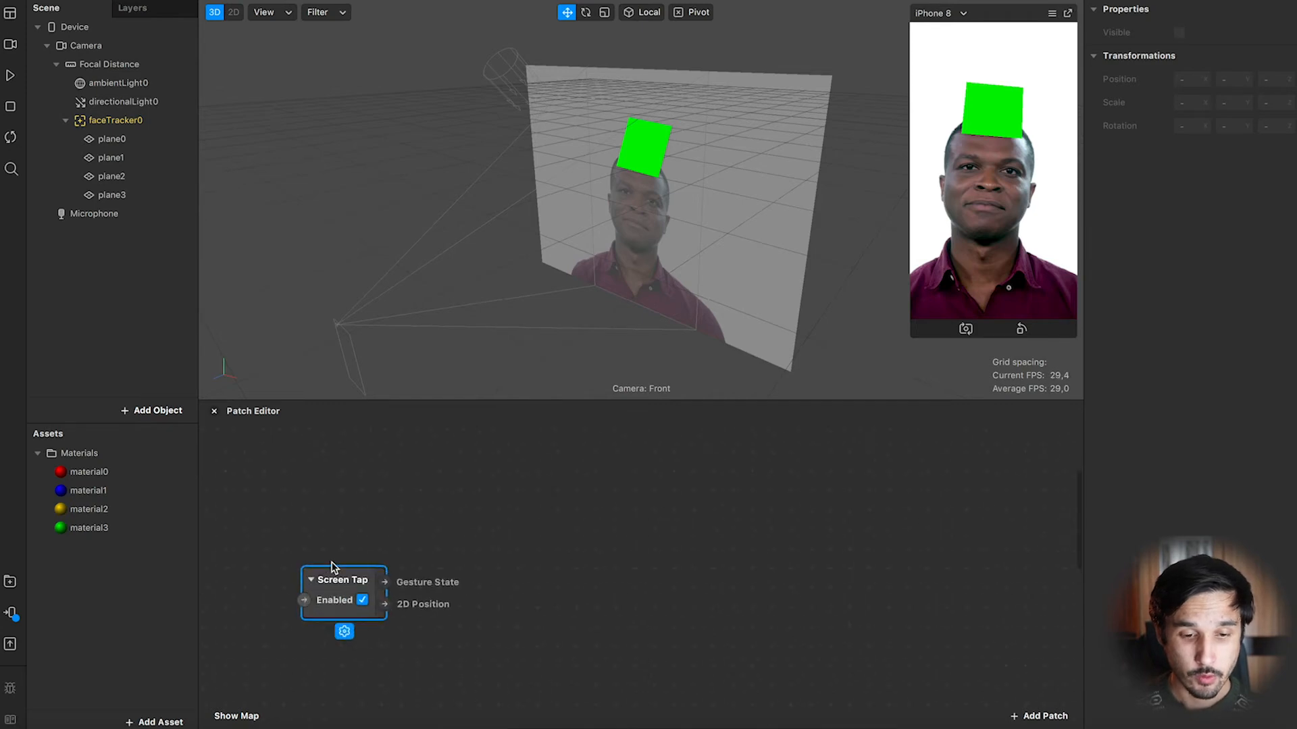
pyautogui.scroll(-2, 332, 568)
pyautogui.hscroll(2, 332, 568)
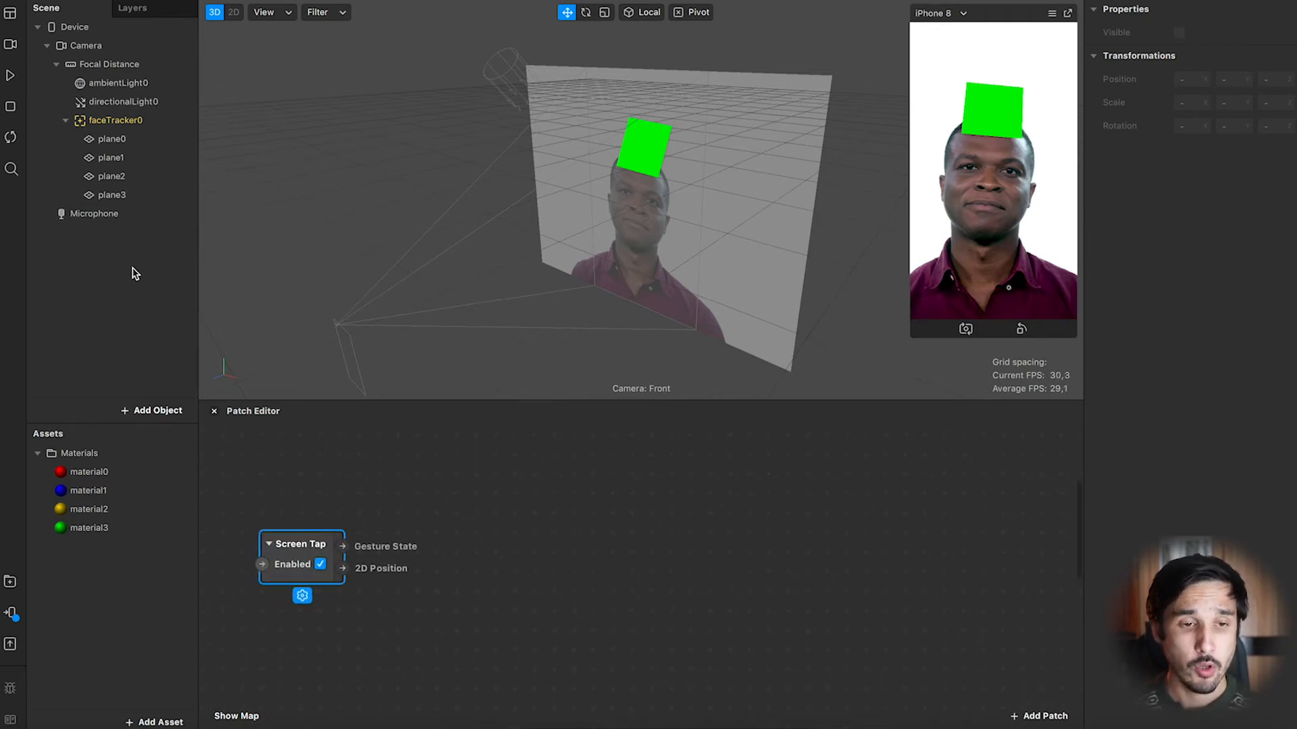
# Add a Counter patch to the right of the Screen Tap patch.
pyautogui.rightClick(463, 512)
pyautogui.write('count')
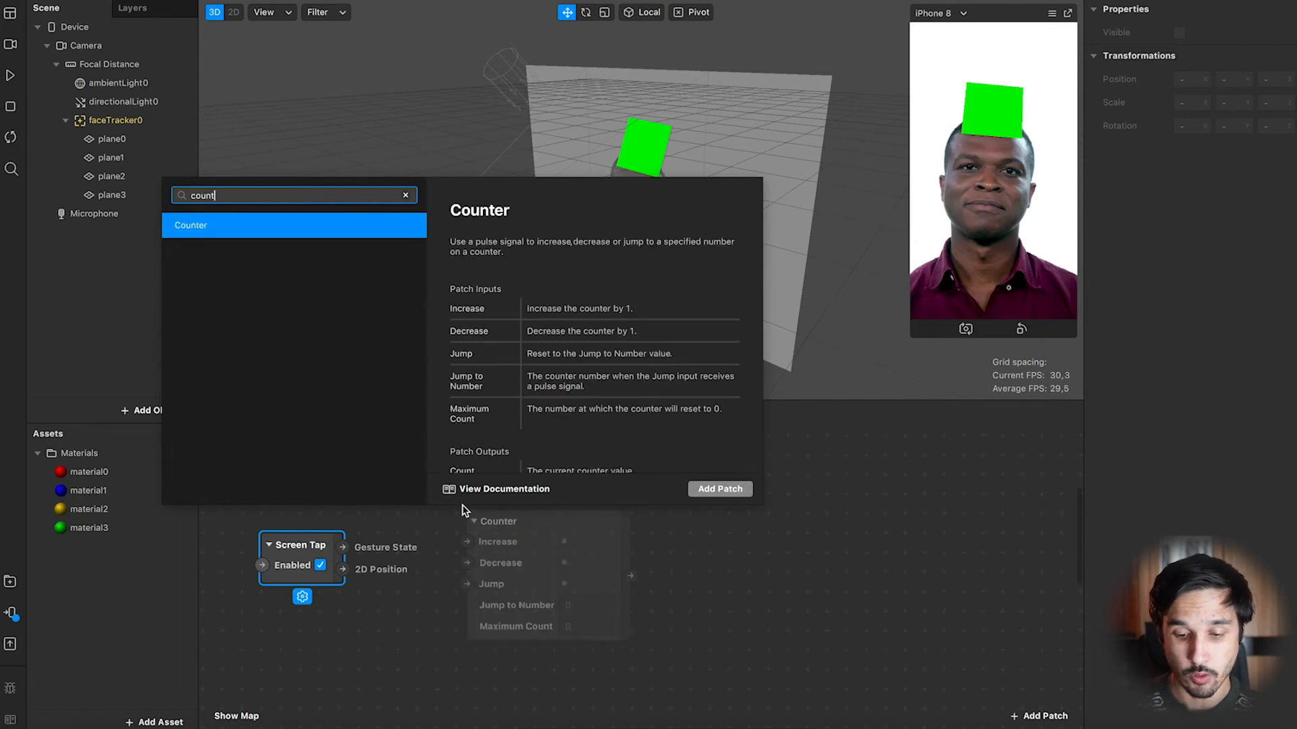
pyautogui.press('Return')
pyautogui.moveTo(505, 515); pyautogui.dragTo(452, 519)
# Add an Option Sender patch to the right of the Counter patch.
pyautogui.rightClick(751, 526)
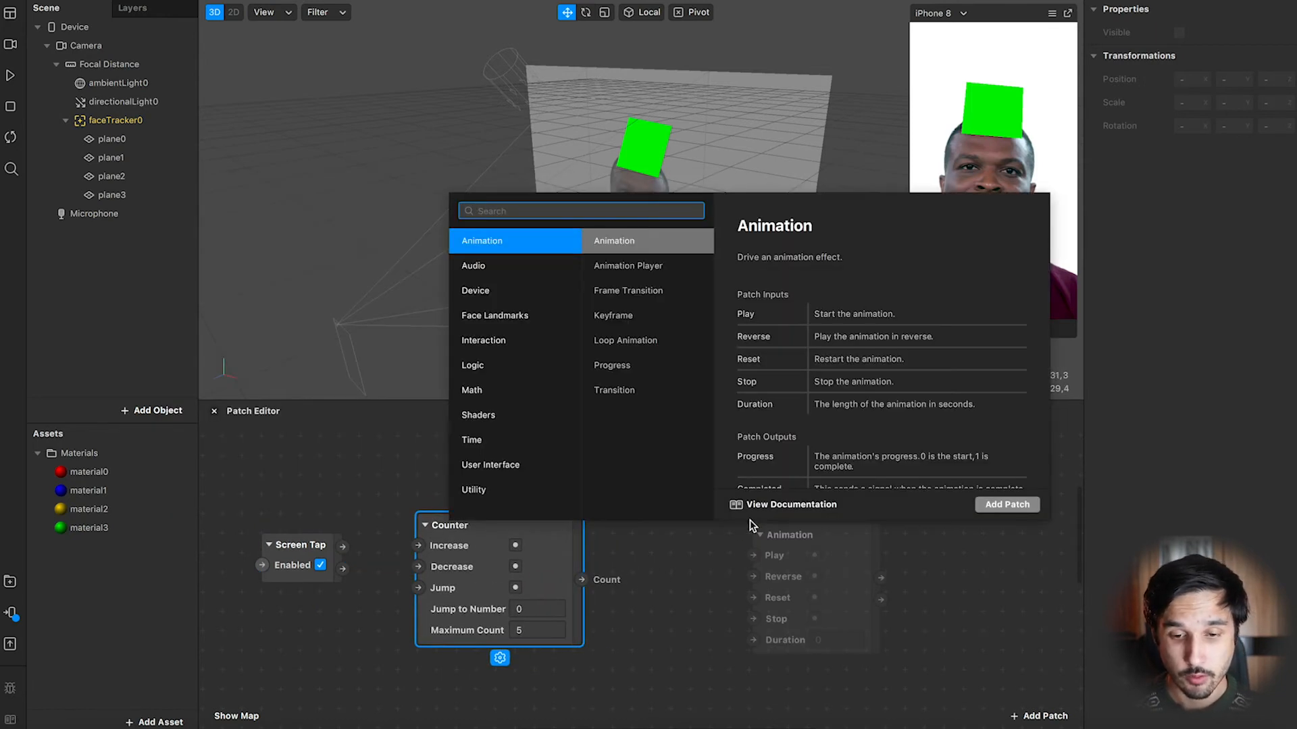
pyautogui.write('opti')
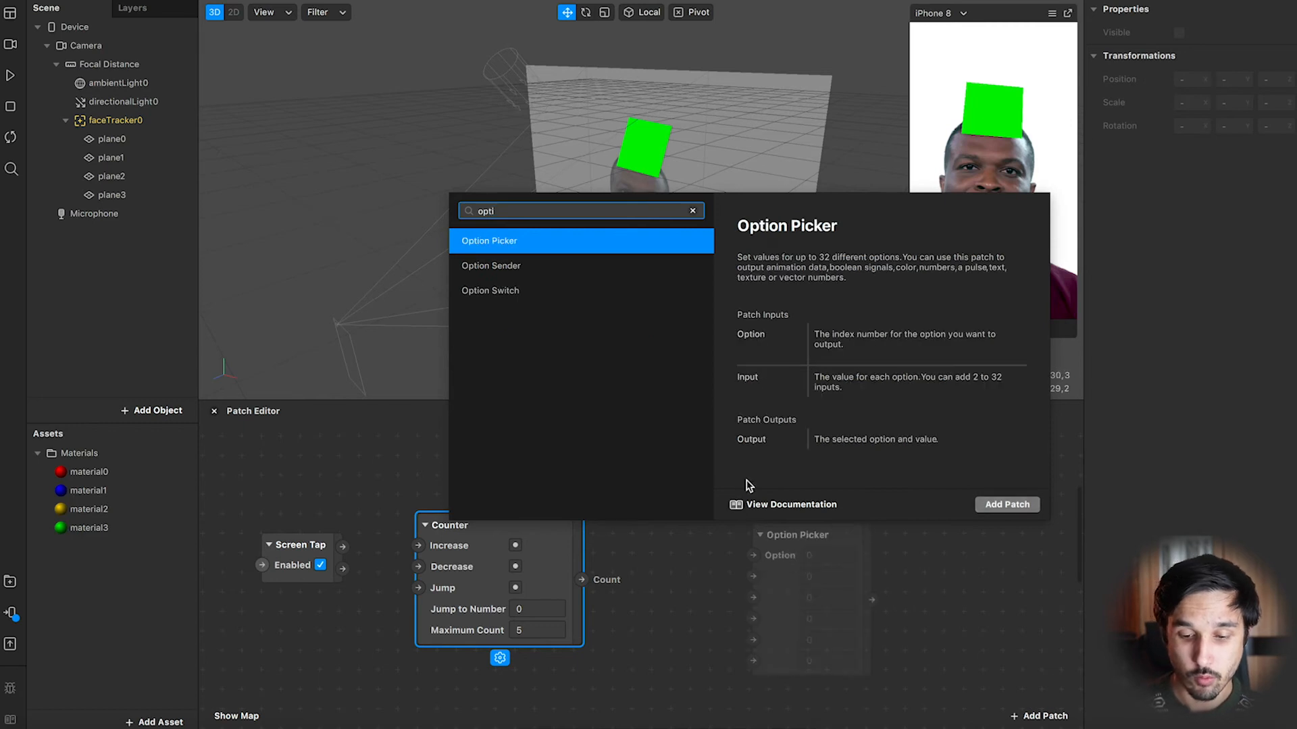
pyautogui.click(524, 269)
pyautogui.click(1006, 504)
pyautogui.moveTo(810, 534); pyautogui.dragTo(744, 526)
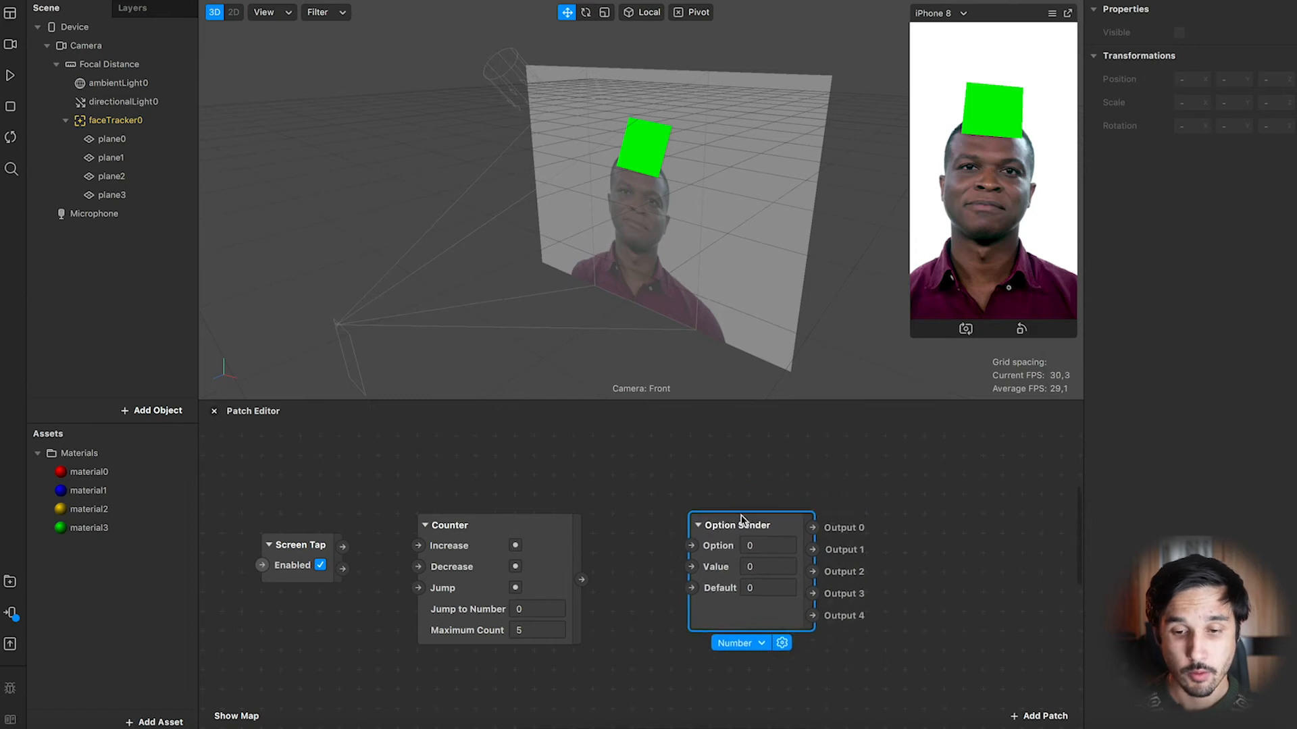
pyautogui.hscroll(4, 733, 503)
pyautogui.scroll(-1, 732, 503)
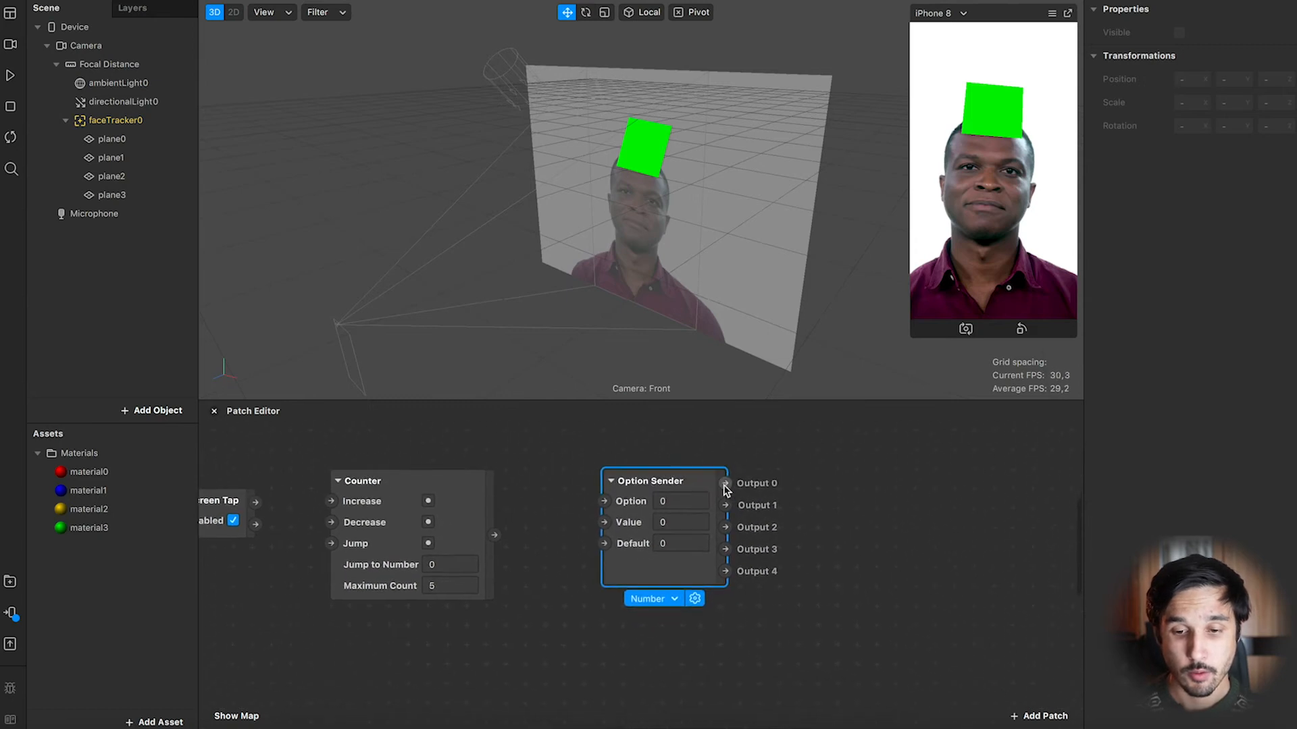
# Select all four planes and create patches for their Visible property.
pyautogui.click(125, 142)
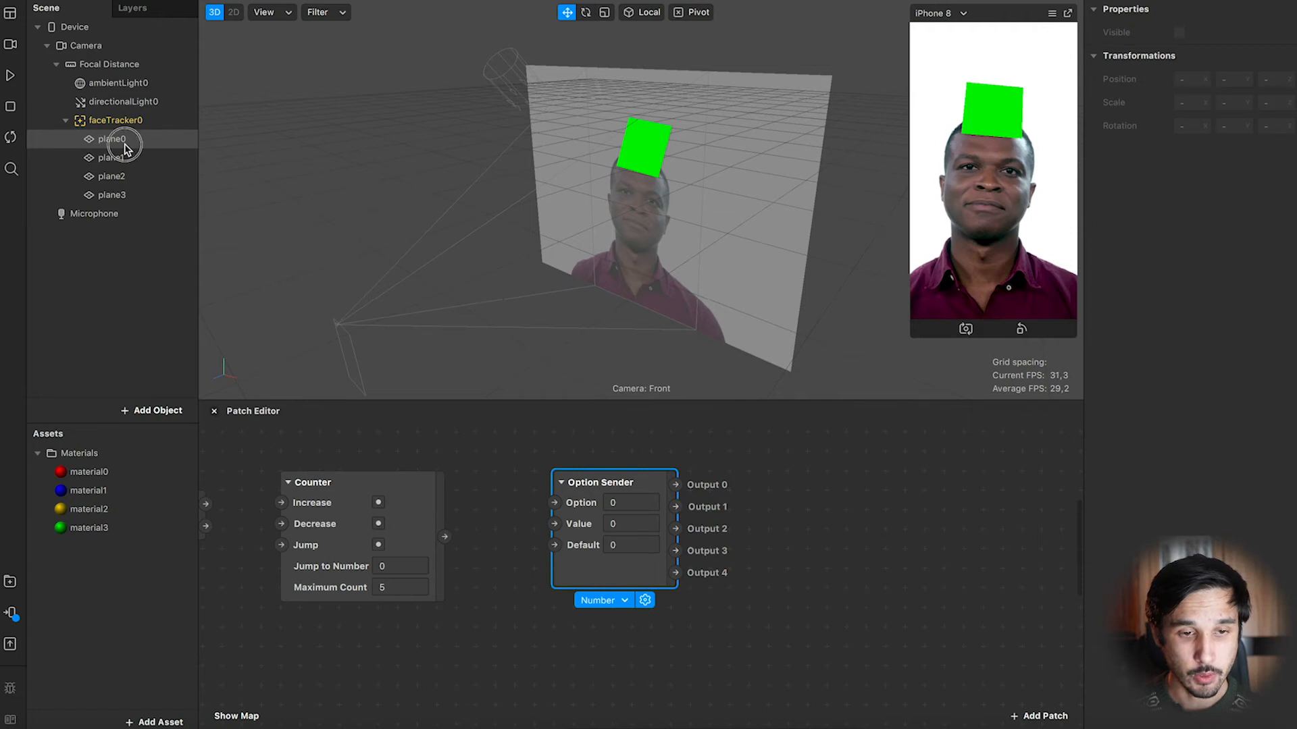
pyautogui.keyDown('shift'); pyautogui.click(125, 196); pyautogui.keyUp('shift')
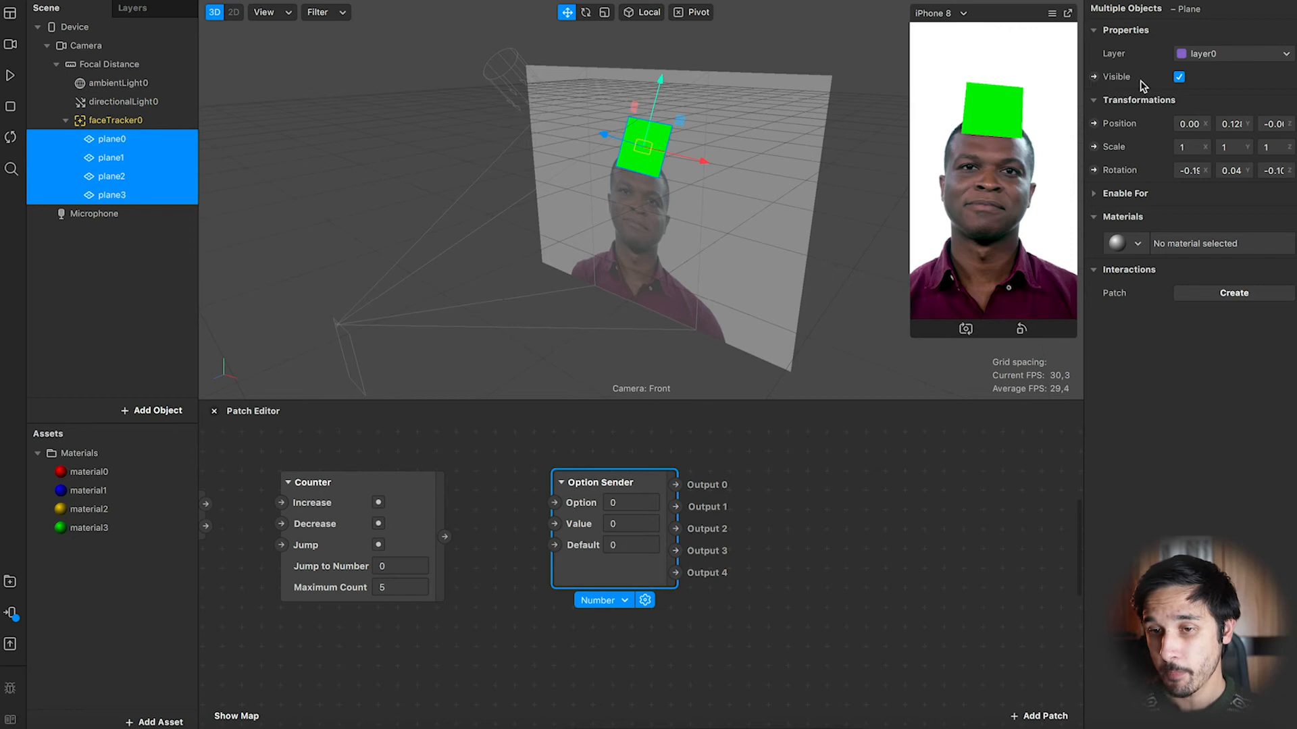
pyautogui.click(1095, 77)
# Arrange the plane0 to plane3 Visible patches in a column right of the Option Sender.
pyautogui.moveTo(690, 607); pyautogui.dragTo(857, 584)
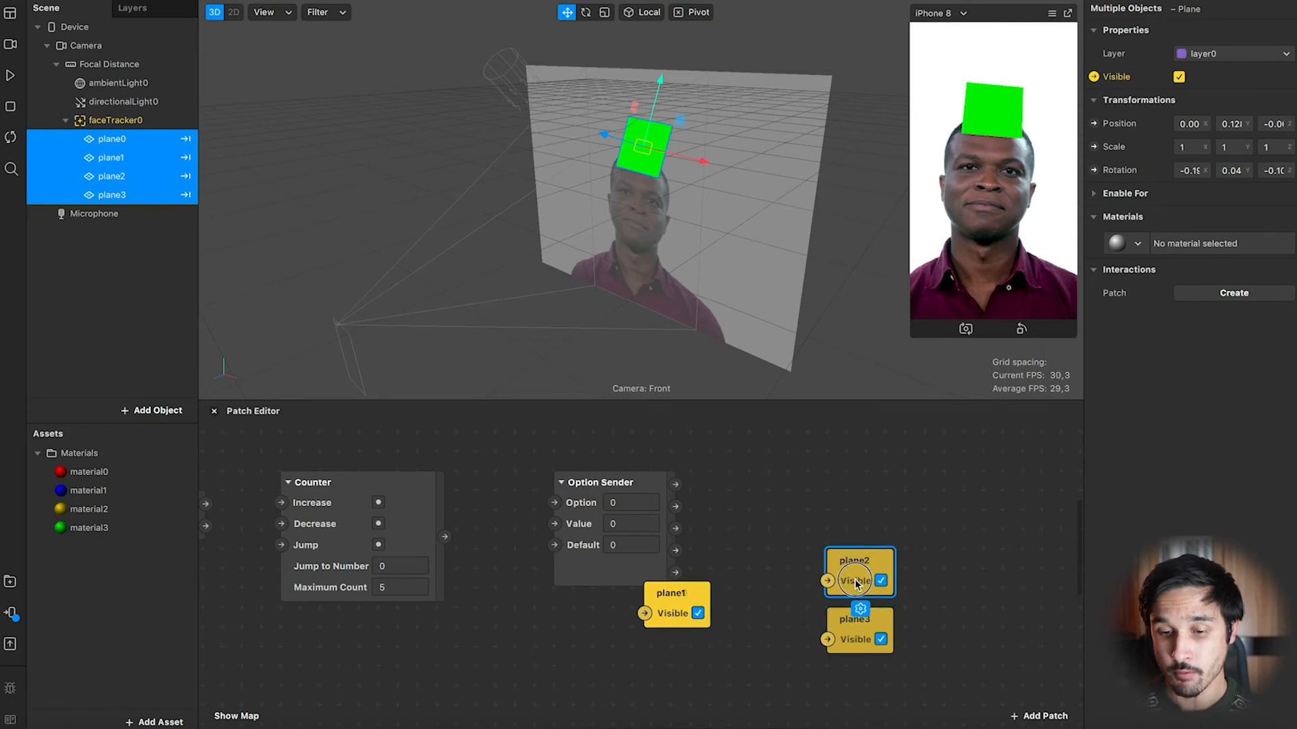
pyautogui.moveTo(695, 602); pyautogui.dragTo(878, 511)
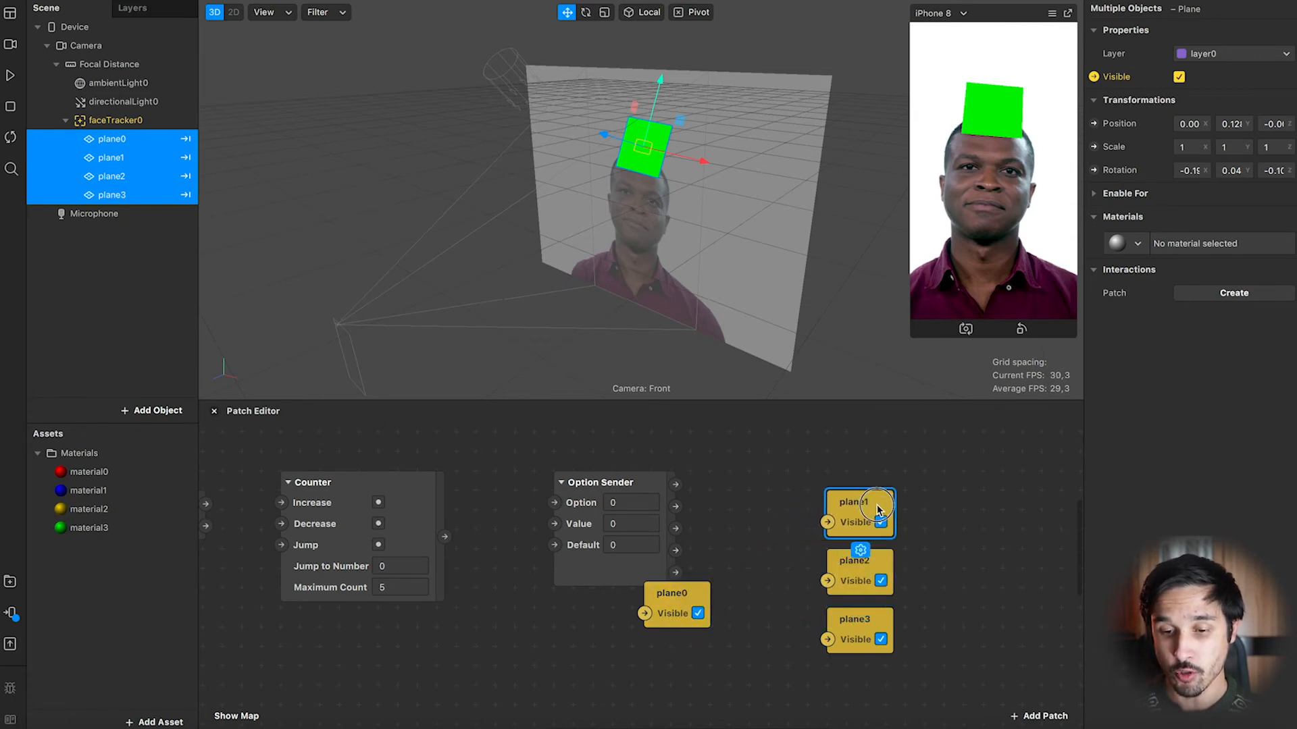
pyautogui.moveTo(698, 597); pyautogui.dragTo(886, 441)
pyautogui.click(934, 455)
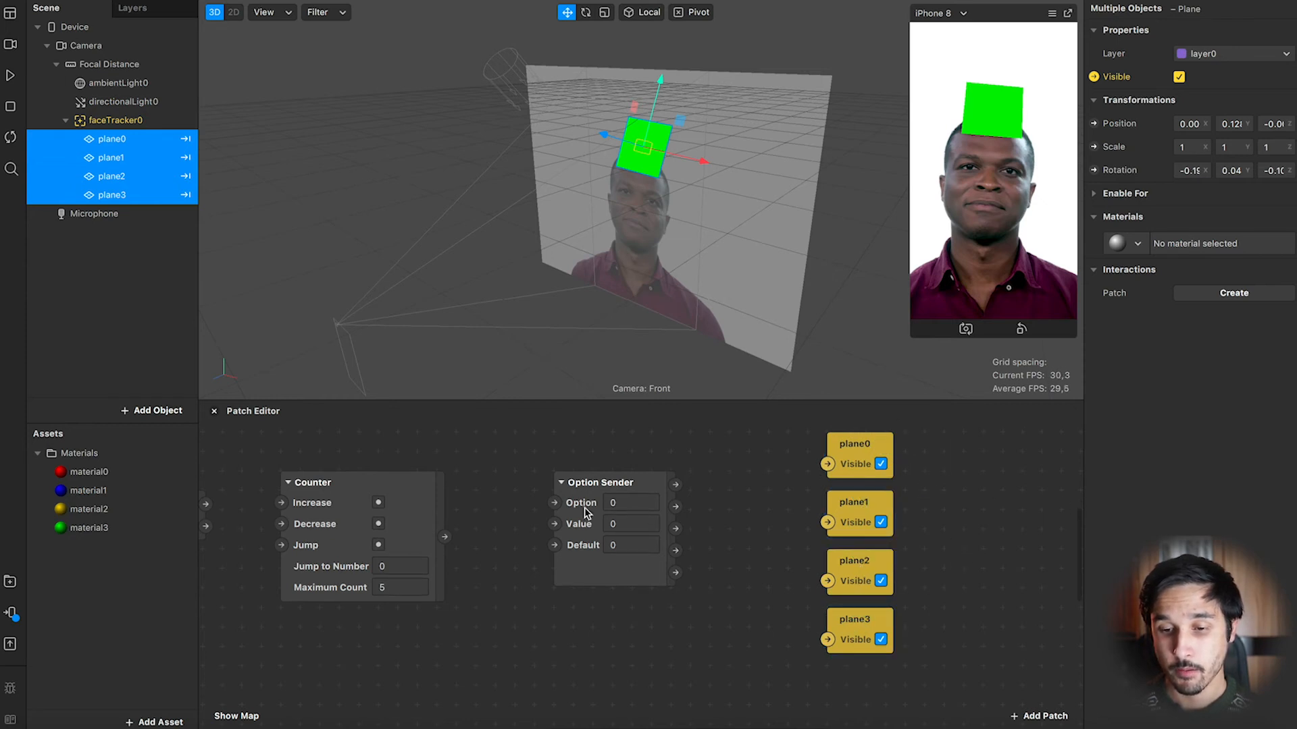
# Connect the Screen Tap output to the Counter's Increase input and set Maximum Count to 4.
pyautogui.hscroll(-3, 466, 522)
pyautogui.moveTo(359, 532); pyautogui.dragTo(377, 530)
pyautogui.moveTo(487, 610); pyautogui.dragTo(453, 611)
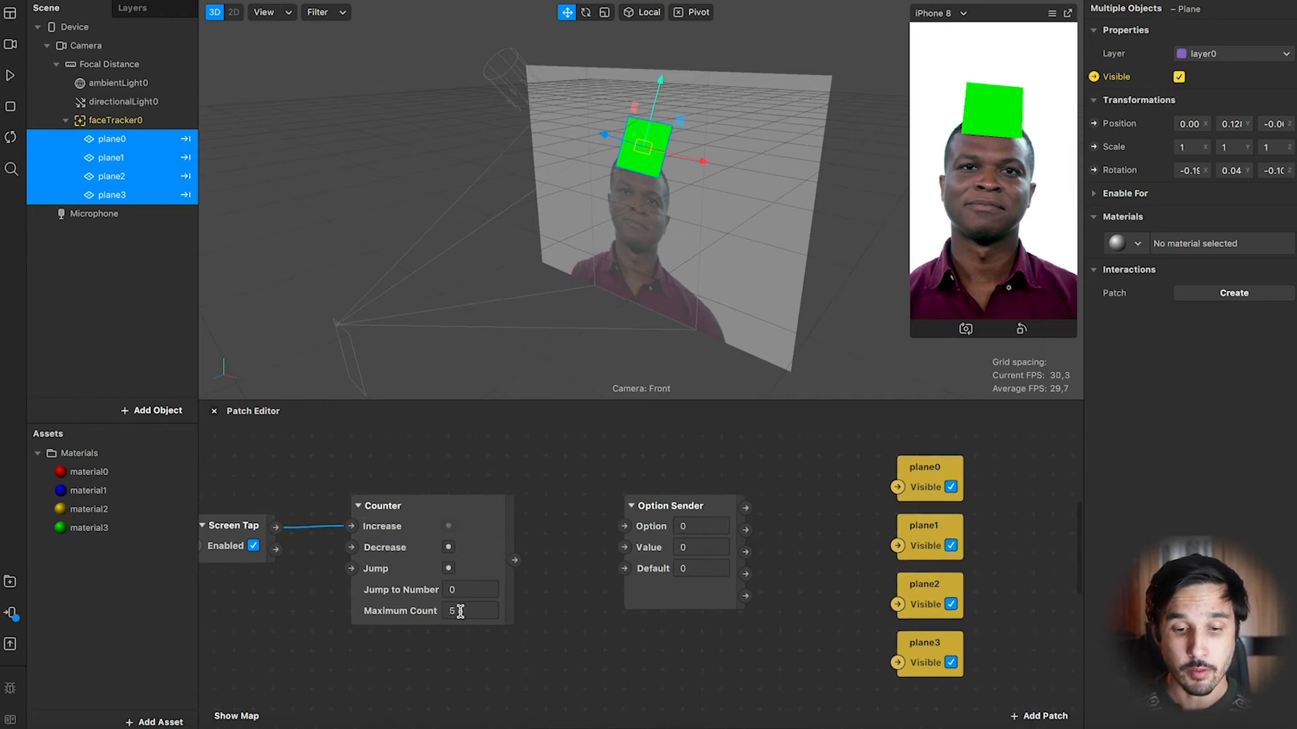
pyautogui.click(452, 611)
pyautogui.write('4')
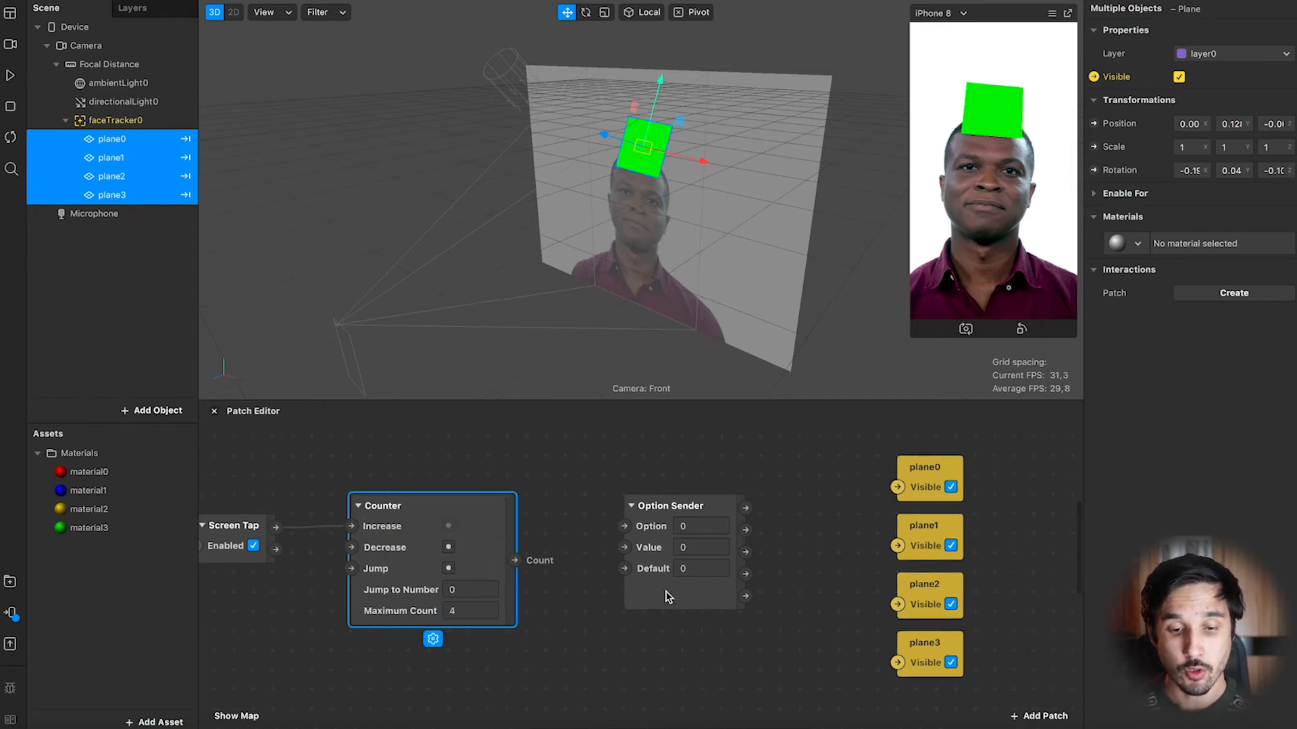
# Change the Option Sender's type to Boolean and enable its Value checkbox.
pyautogui.click(691, 606)
pyautogui.click(691, 626)
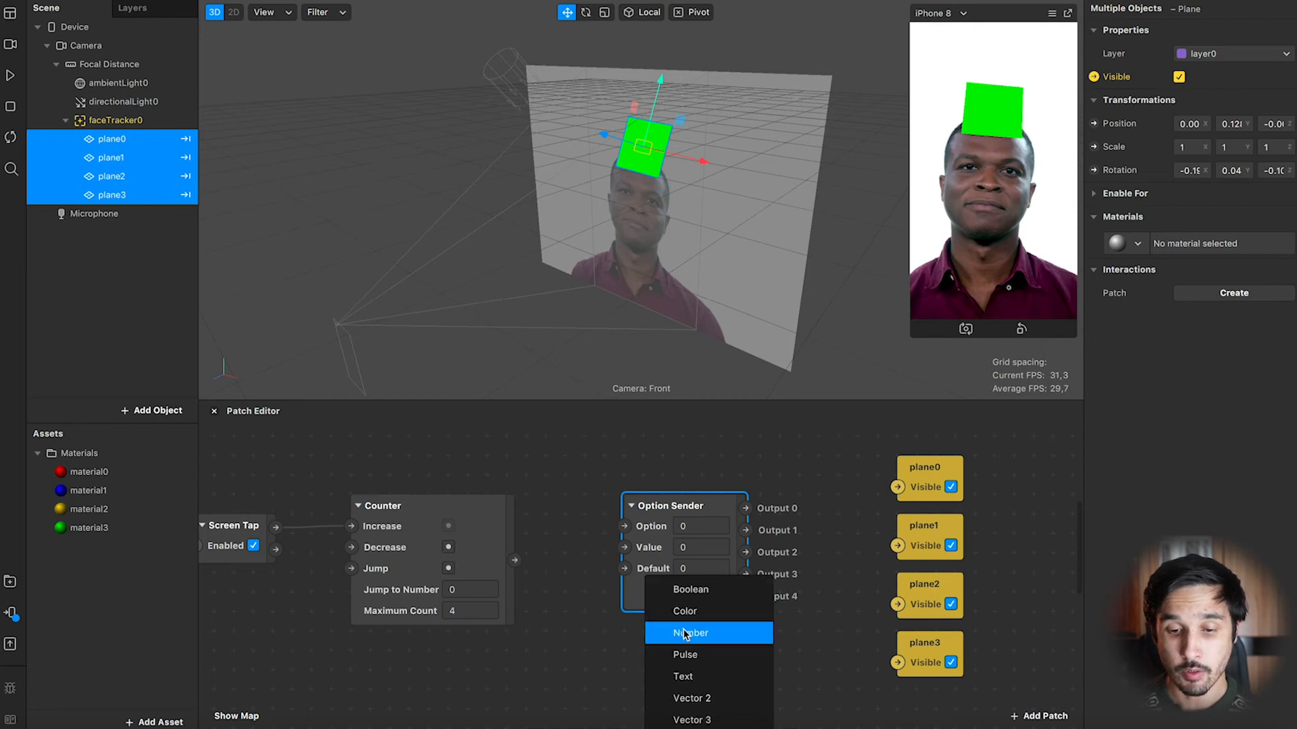
pyautogui.click(690, 590)
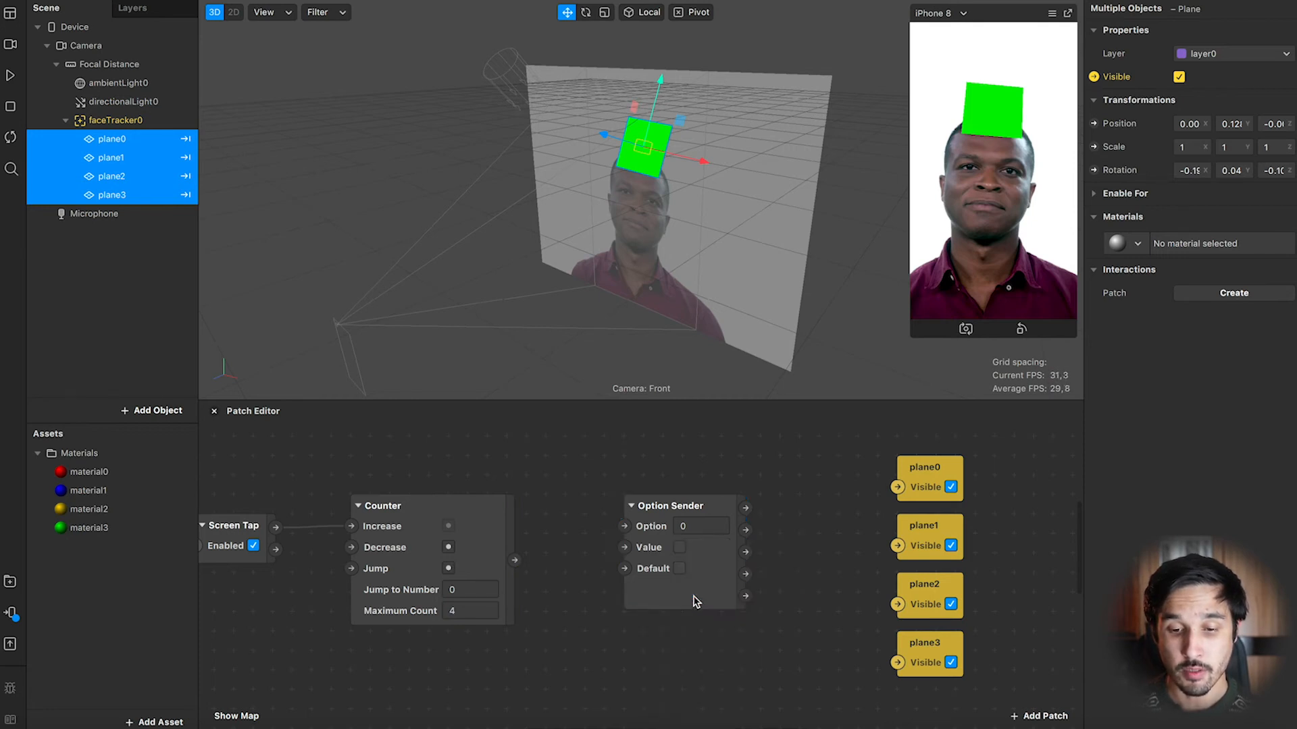
pyautogui.click(680, 548)
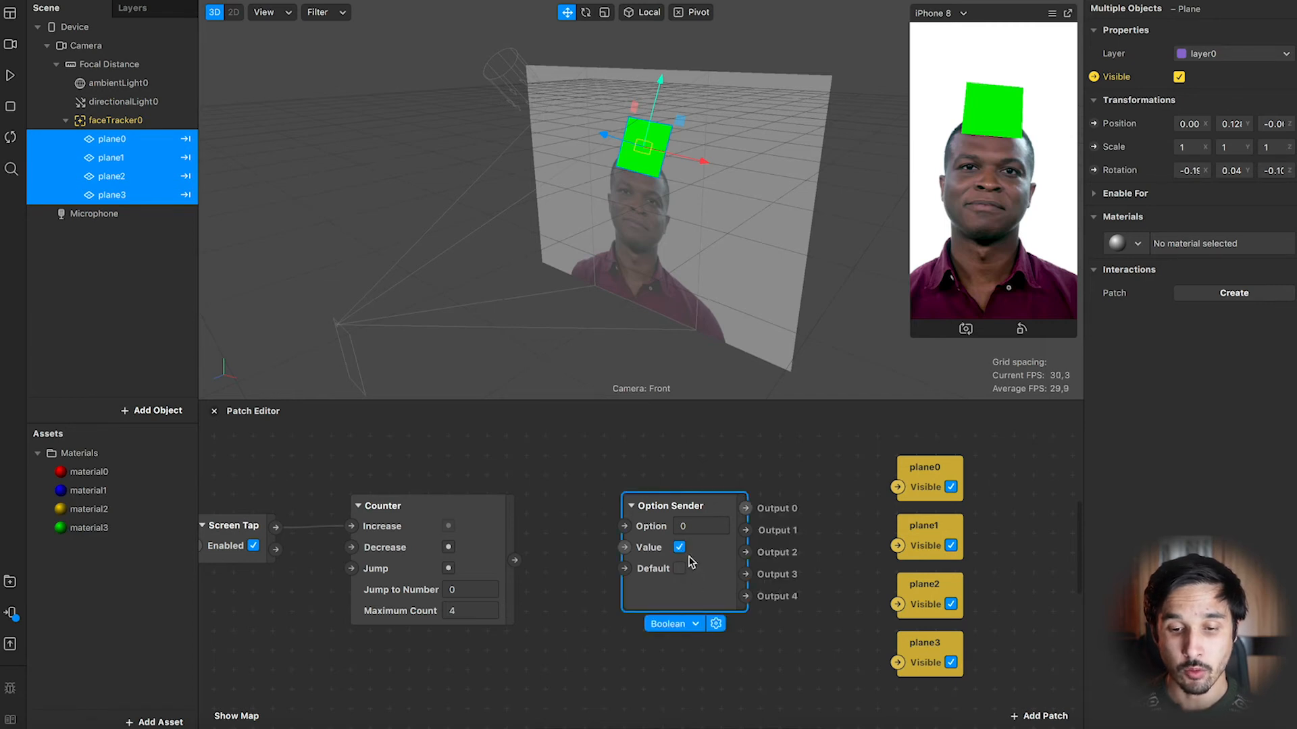
# Link the Counter's Count to Option, and Outputs 0 to 3 to the Visible inputs of plane0 to plane3.
pyautogui.moveTo(515, 560); pyautogui.dragTo(624, 527)
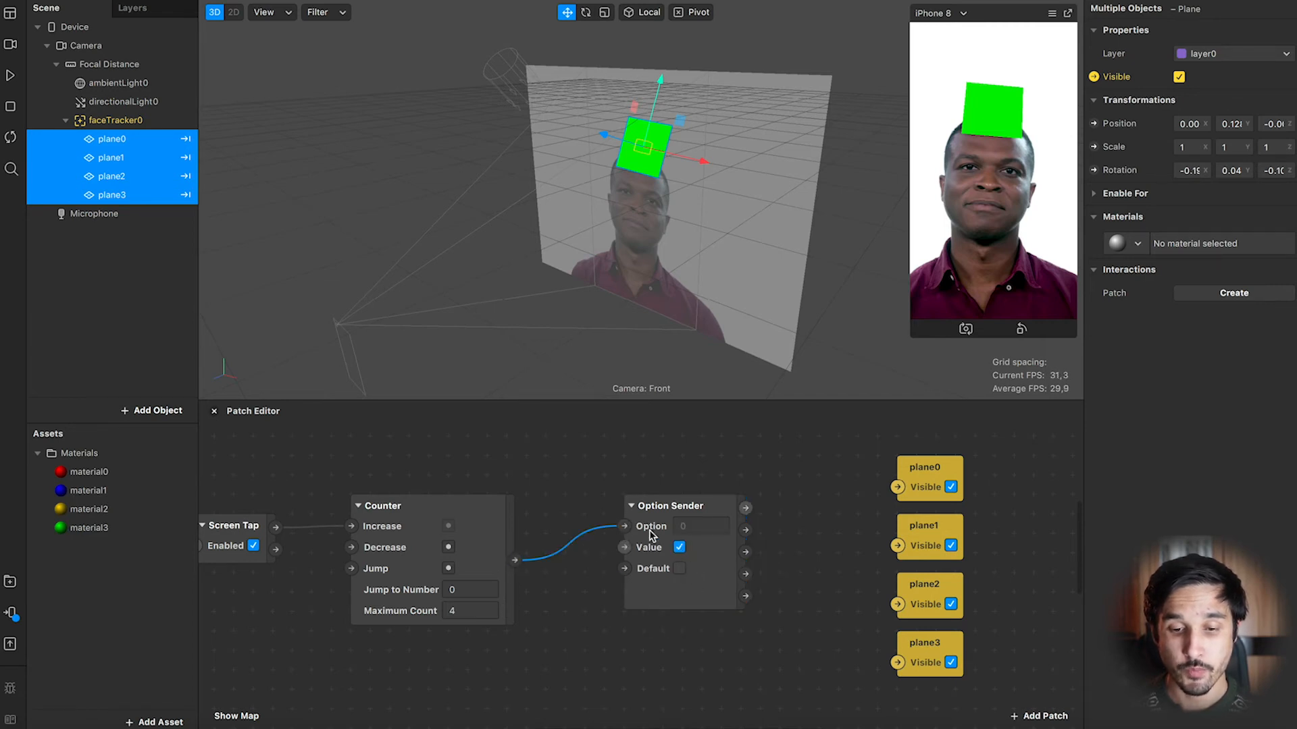
pyautogui.moveTo(745, 507); pyautogui.dragTo(898, 487)
pyautogui.moveTo(746, 529); pyautogui.dragTo(898, 546)
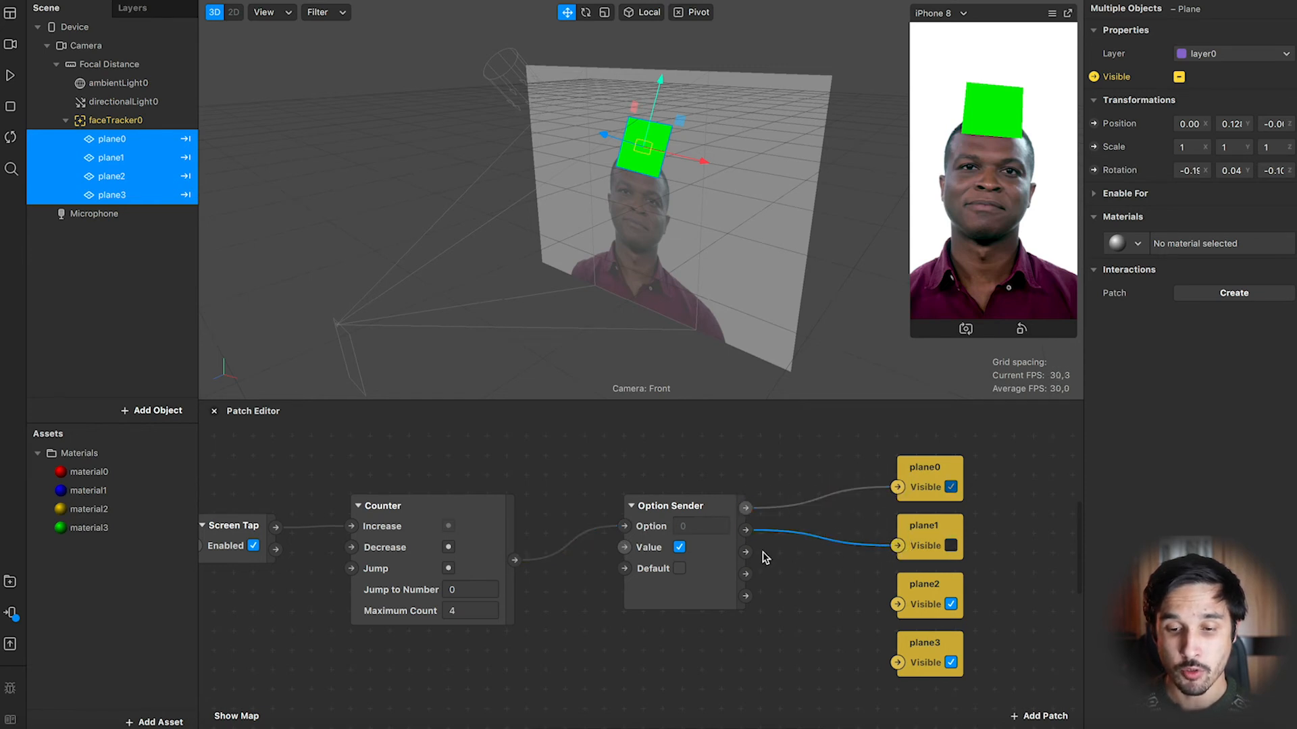
pyautogui.moveTo(745, 552); pyautogui.dragTo(897, 605)
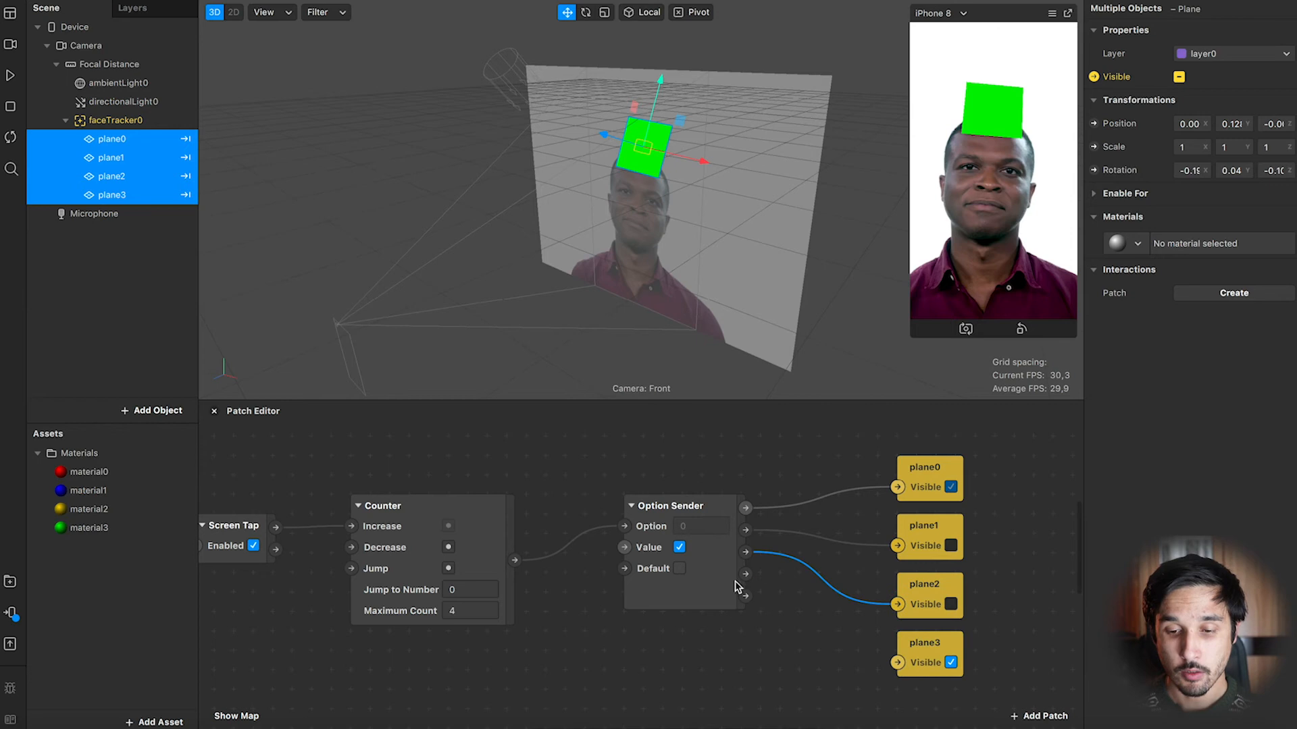
pyautogui.moveTo(745, 574); pyautogui.dragTo(898, 663)
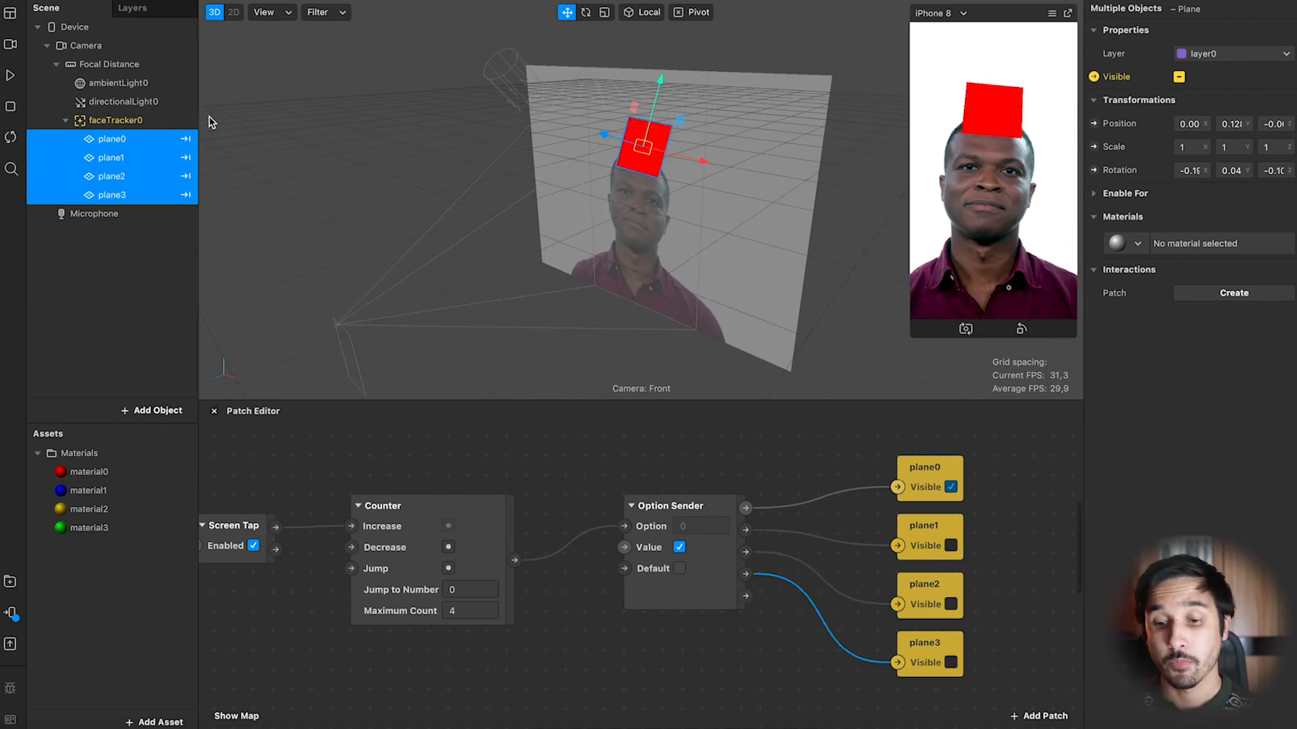
# Resume the preview and turn on touch simulation in the simulator.
pyautogui.click(11, 80)
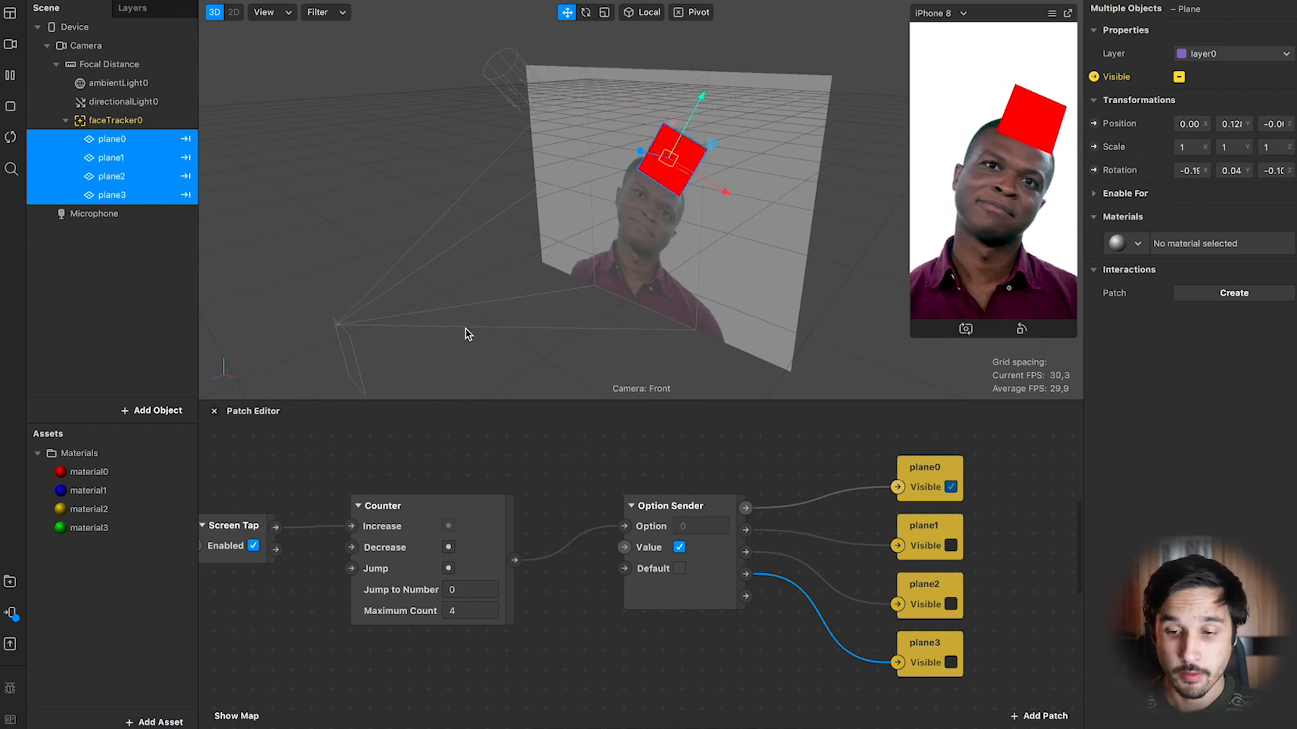
pyautogui.click(1051, 15)
pyautogui.click(1081, 42)
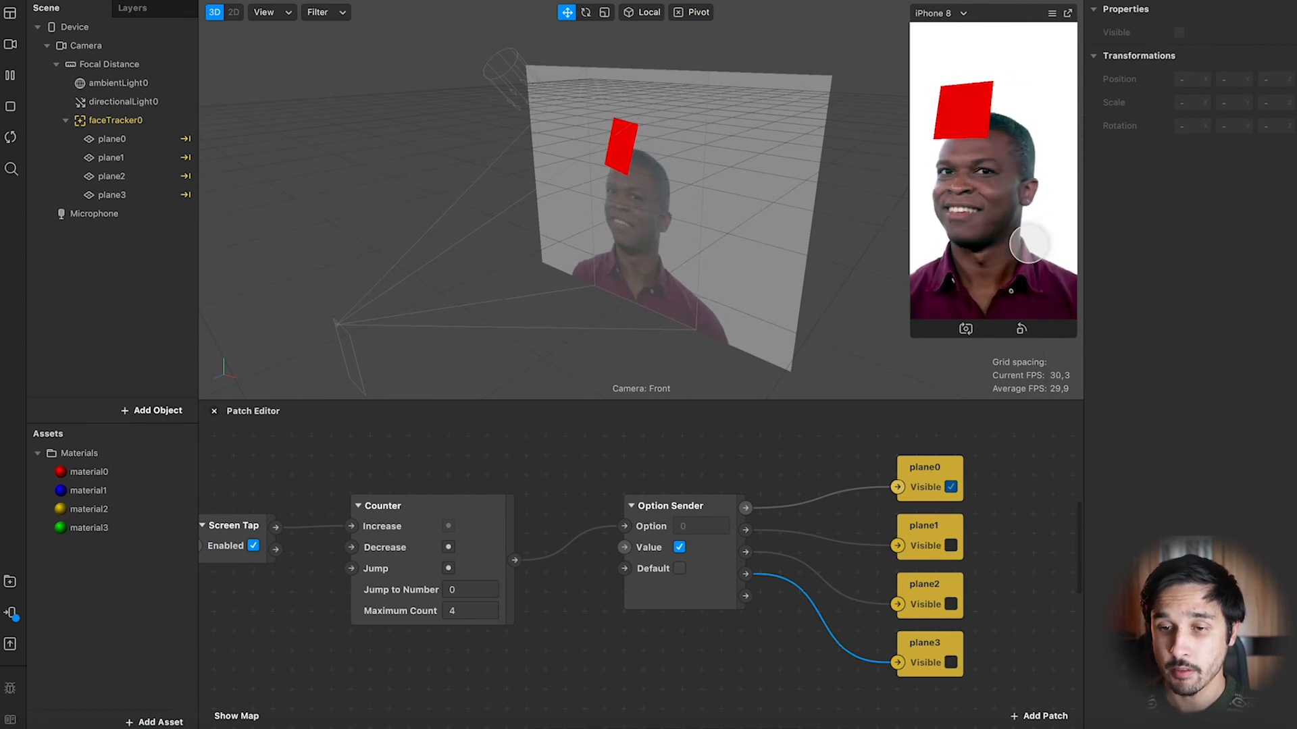
# Tap the simulator screen repeatedly to test cycling through the colored planes.
pyautogui.click(1028, 244)
pyautogui.click(1027, 240)
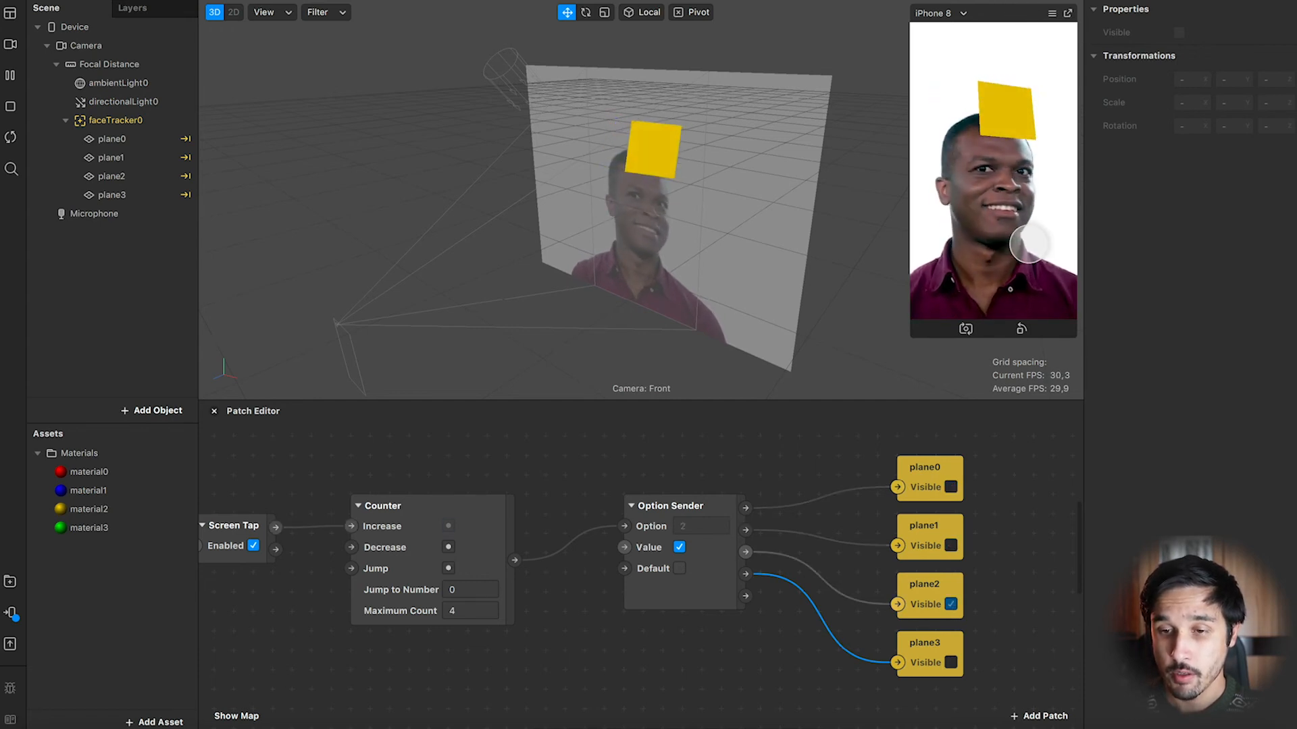
pyautogui.click(1025, 227)
pyautogui.click(1024, 226)
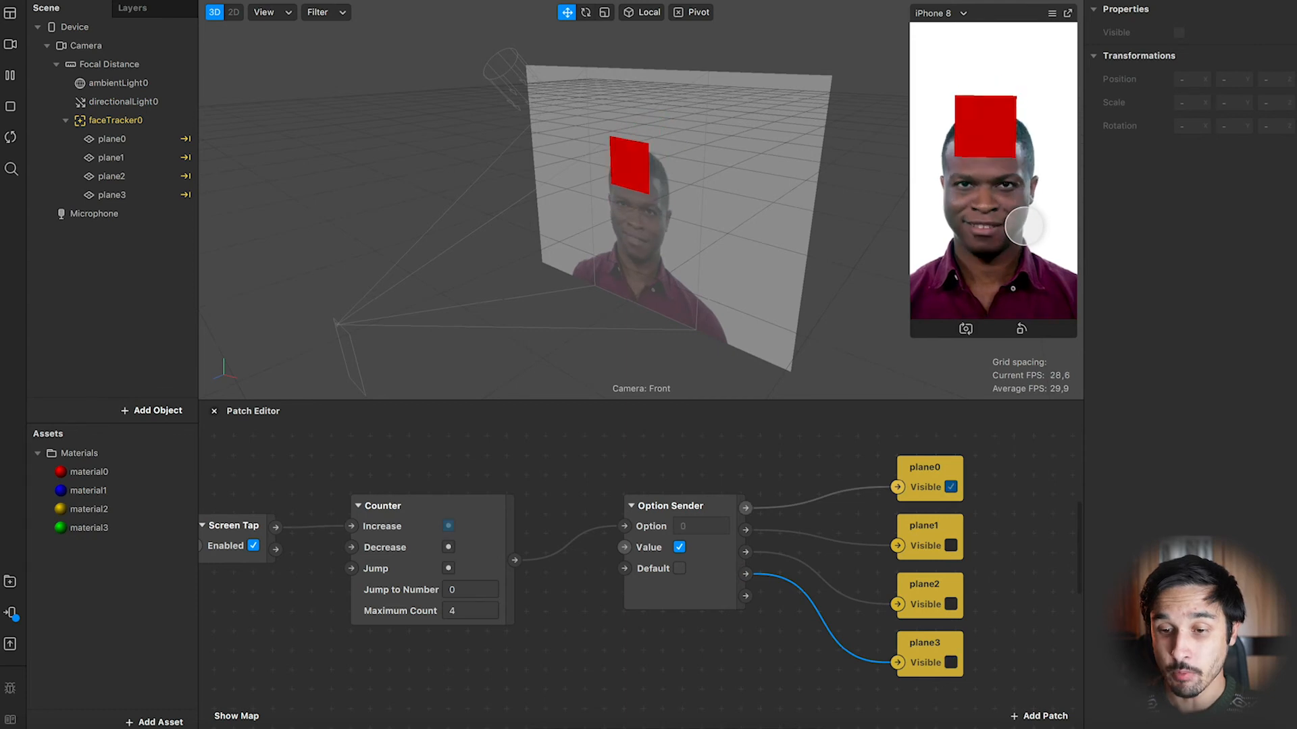
pyautogui.click(1024, 227)
pyautogui.click(1023, 226)
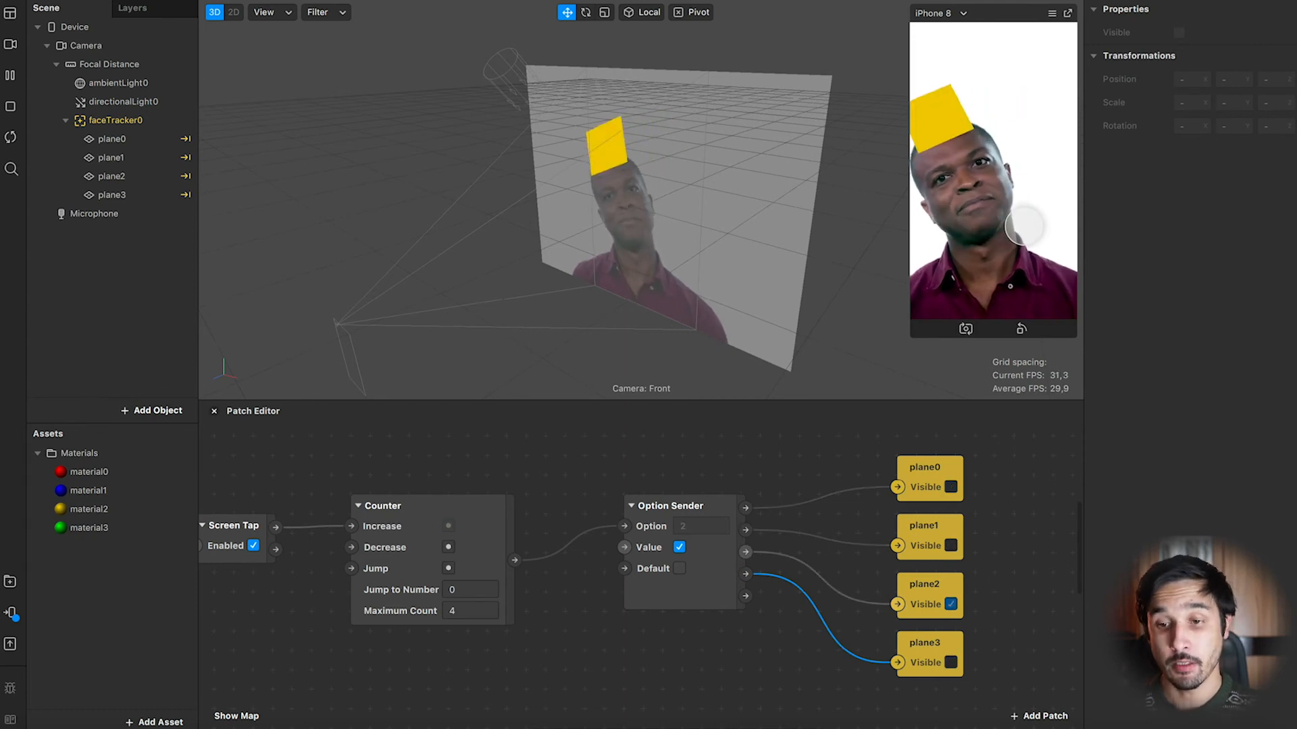
# Continue tapping the simulator screen to cycle through all four colored planes back to the first one.
pyautogui.click(1024, 226)
pyautogui.click(1024, 226)
pyautogui.click(1024, 226)
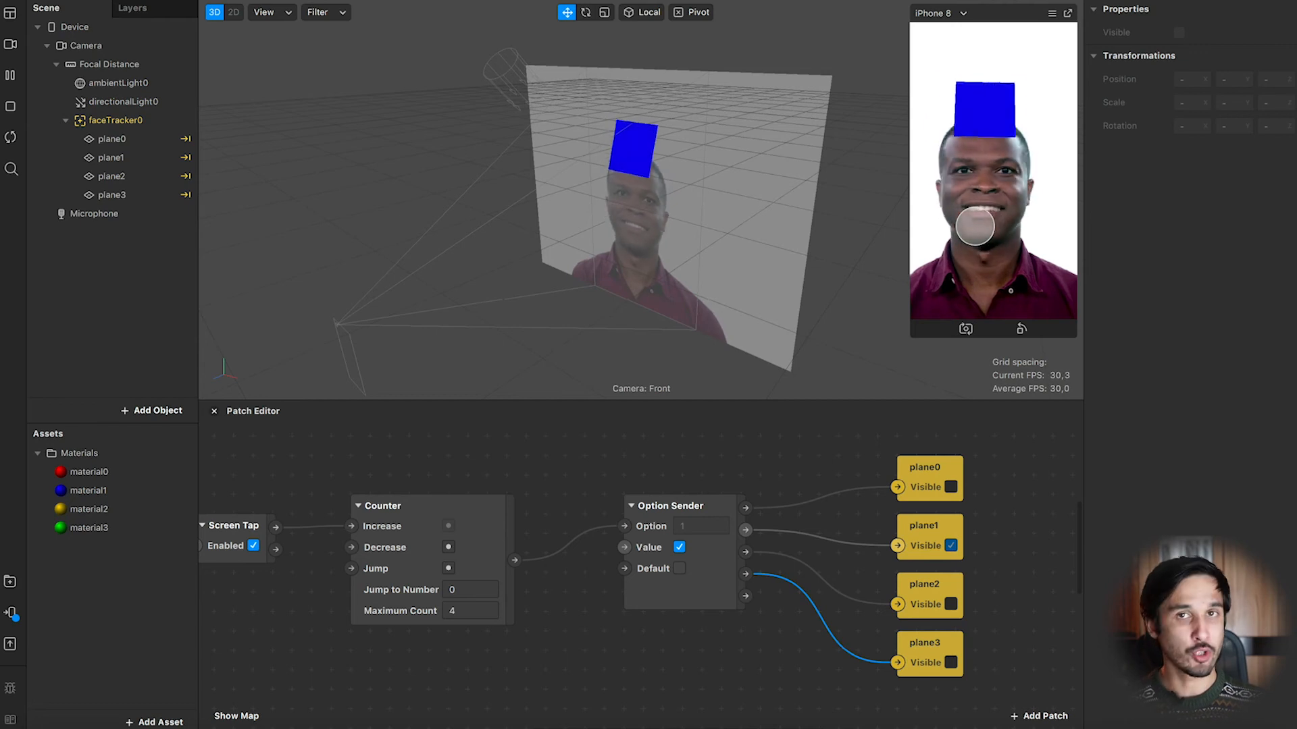
pyautogui.click(1012, 218)
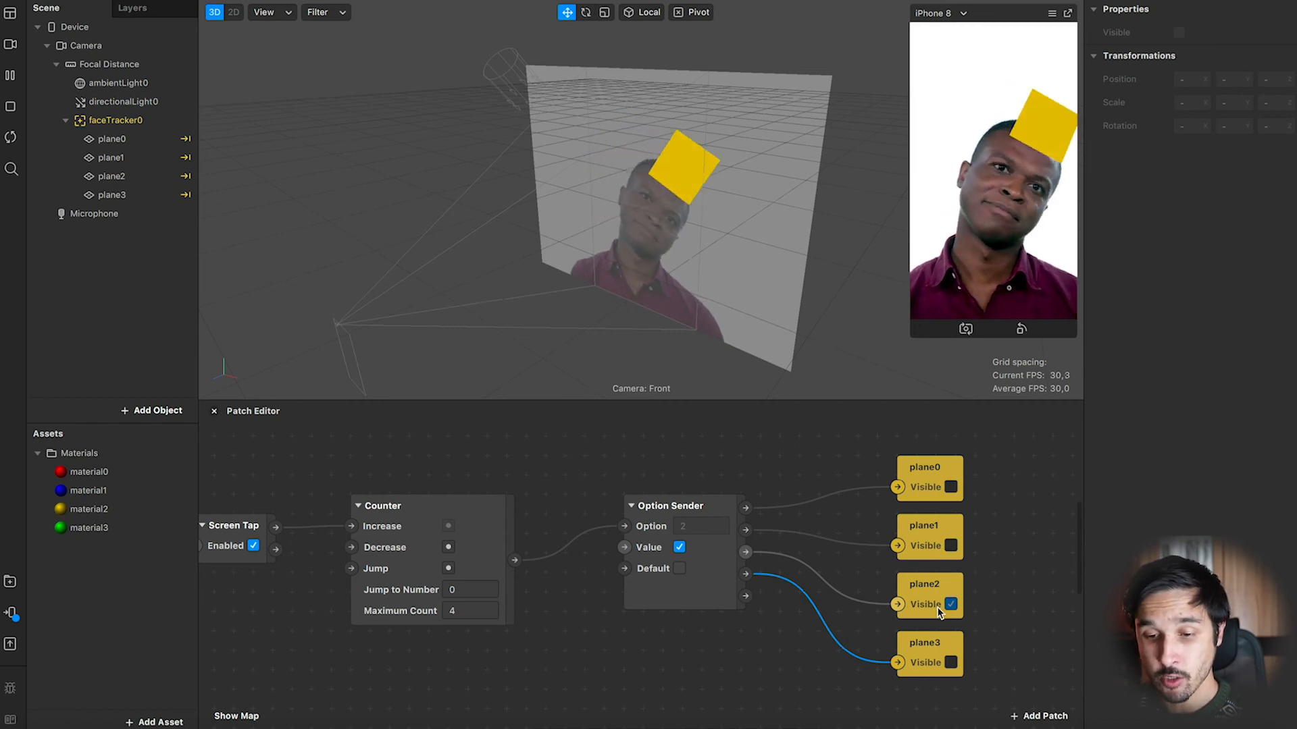
pyautogui.click(1001, 240)
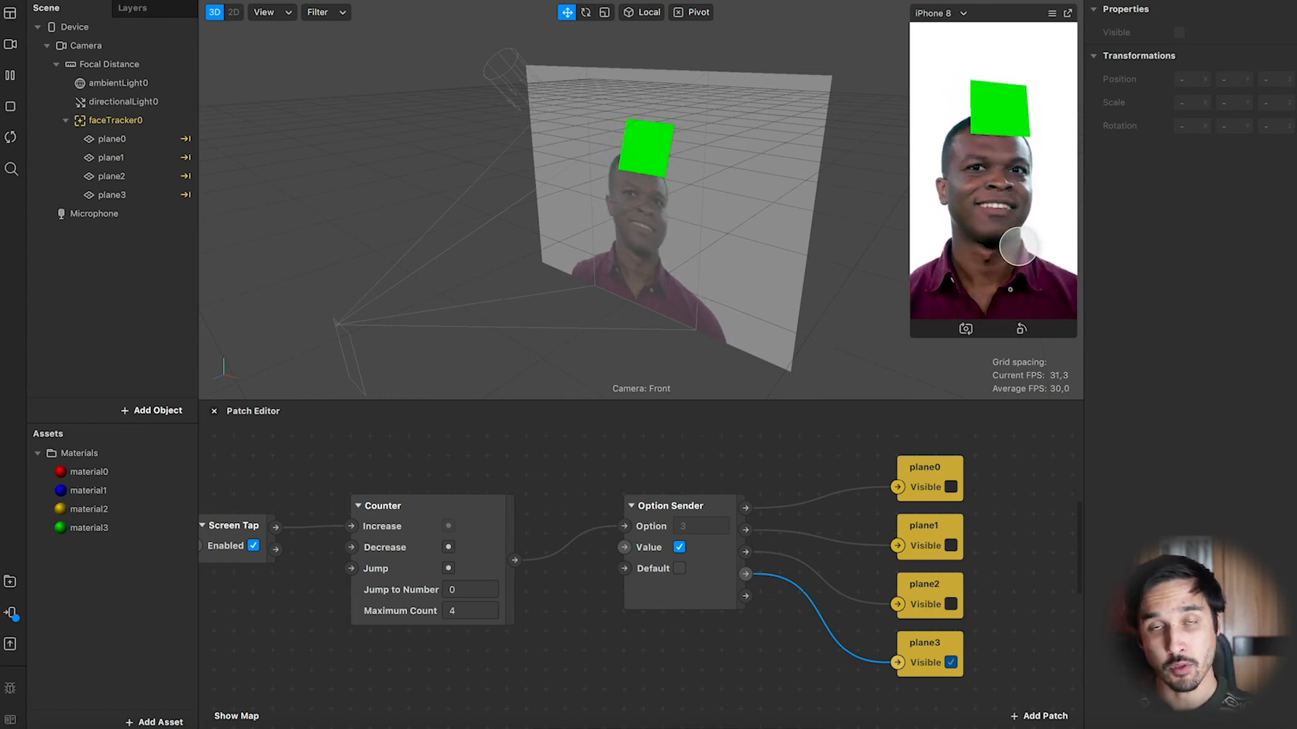
pyautogui.click(1019, 243)
pyautogui.click(1019, 243)
pyautogui.click(1018, 243)
pyautogui.click(1019, 243)
pyautogui.click(1017, 244)
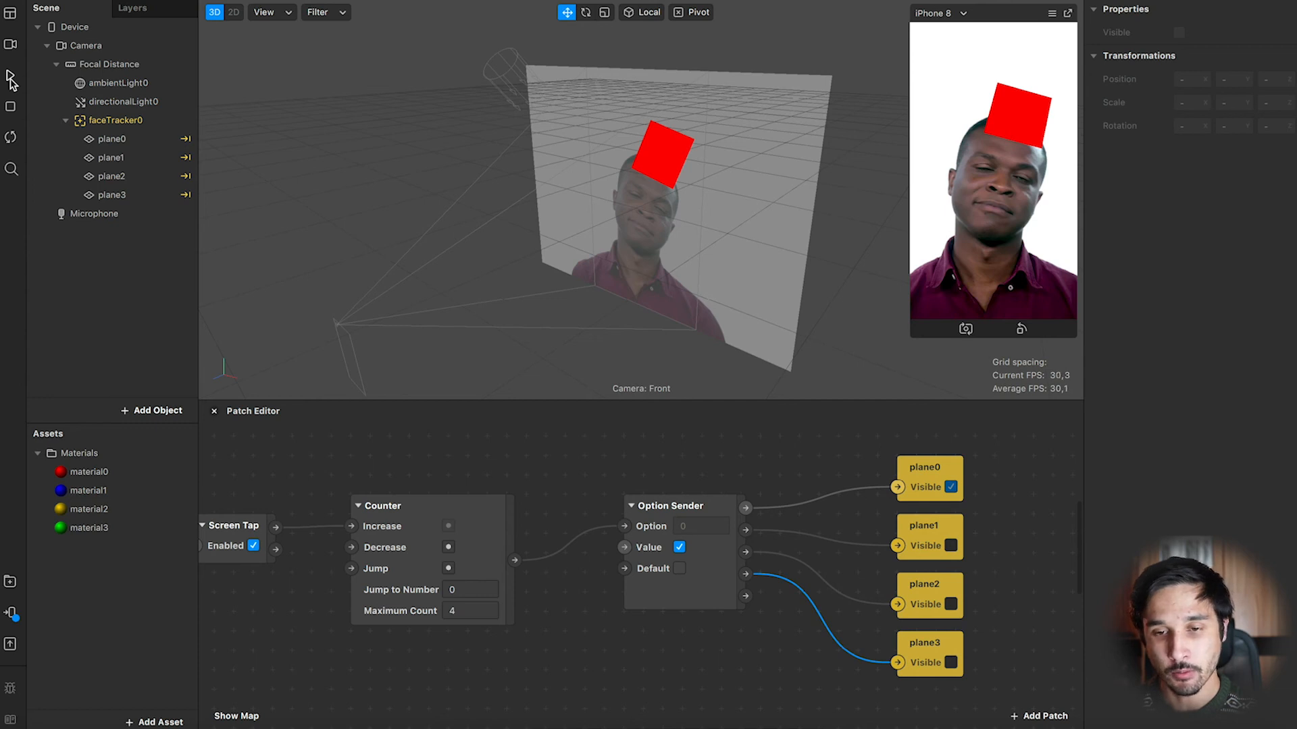
# Select plane0, plane1 and plane2 in the scene hierarchy to inspect their visibility and materials.
pyautogui.click(116, 139)
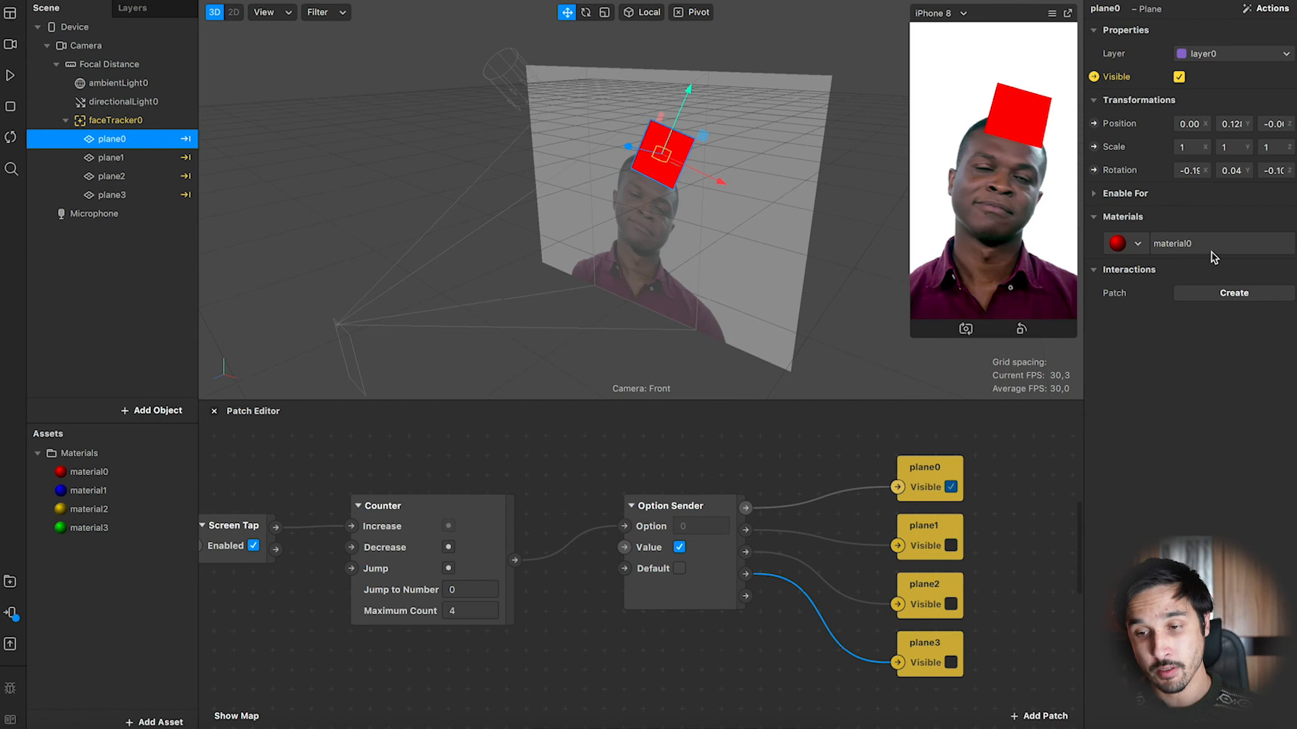
pyautogui.click(150, 158)
pyautogui.click(150, 176)
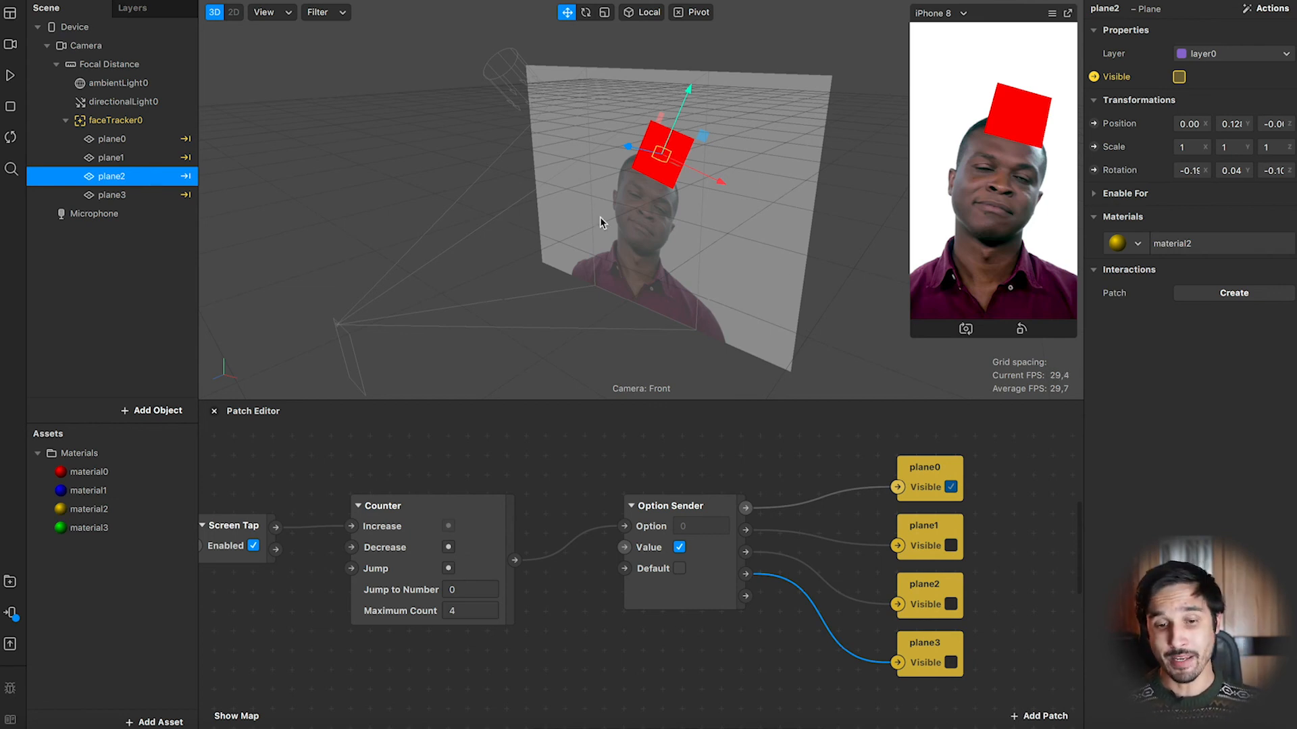
pyautogui.scroll(-1, 420, 454)
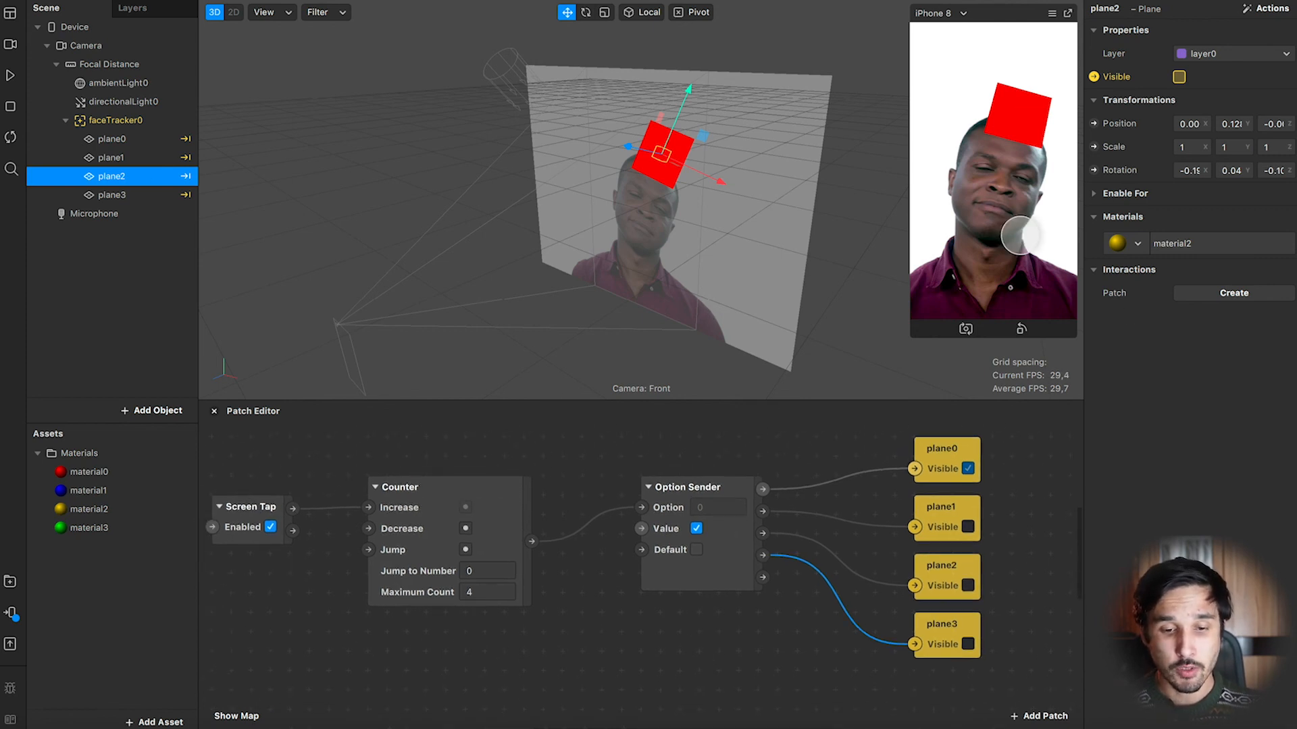
# Restart the preview and tap the simulator screen several more times to retest the plane cycling.
pyautogui.click(10, 75)
pyautogui.click(984, 248)
pyautogui.click(983, 248)
pyautogui.click(983, 248)
pyautogui.click(984, 248)
pyautogui.click(983, 248)
pyautogui.click(984, 248)
pyautogui.click(982, 248)
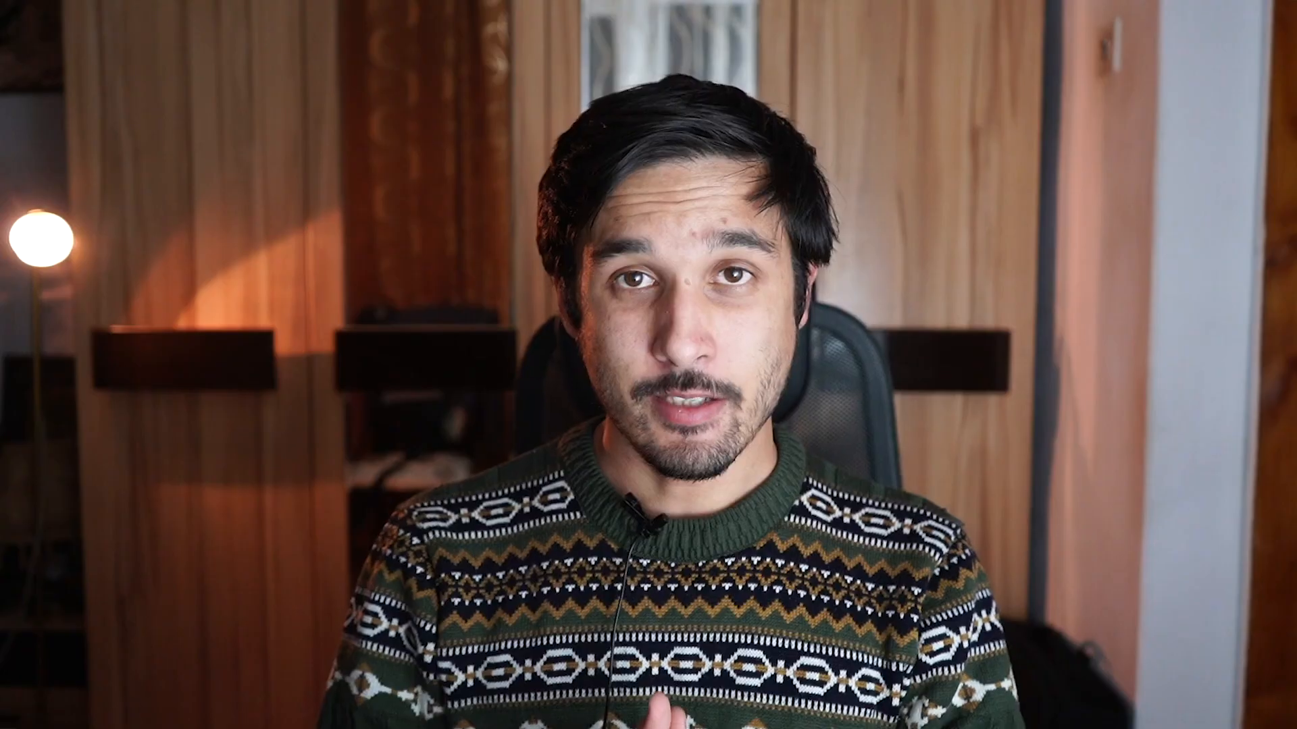